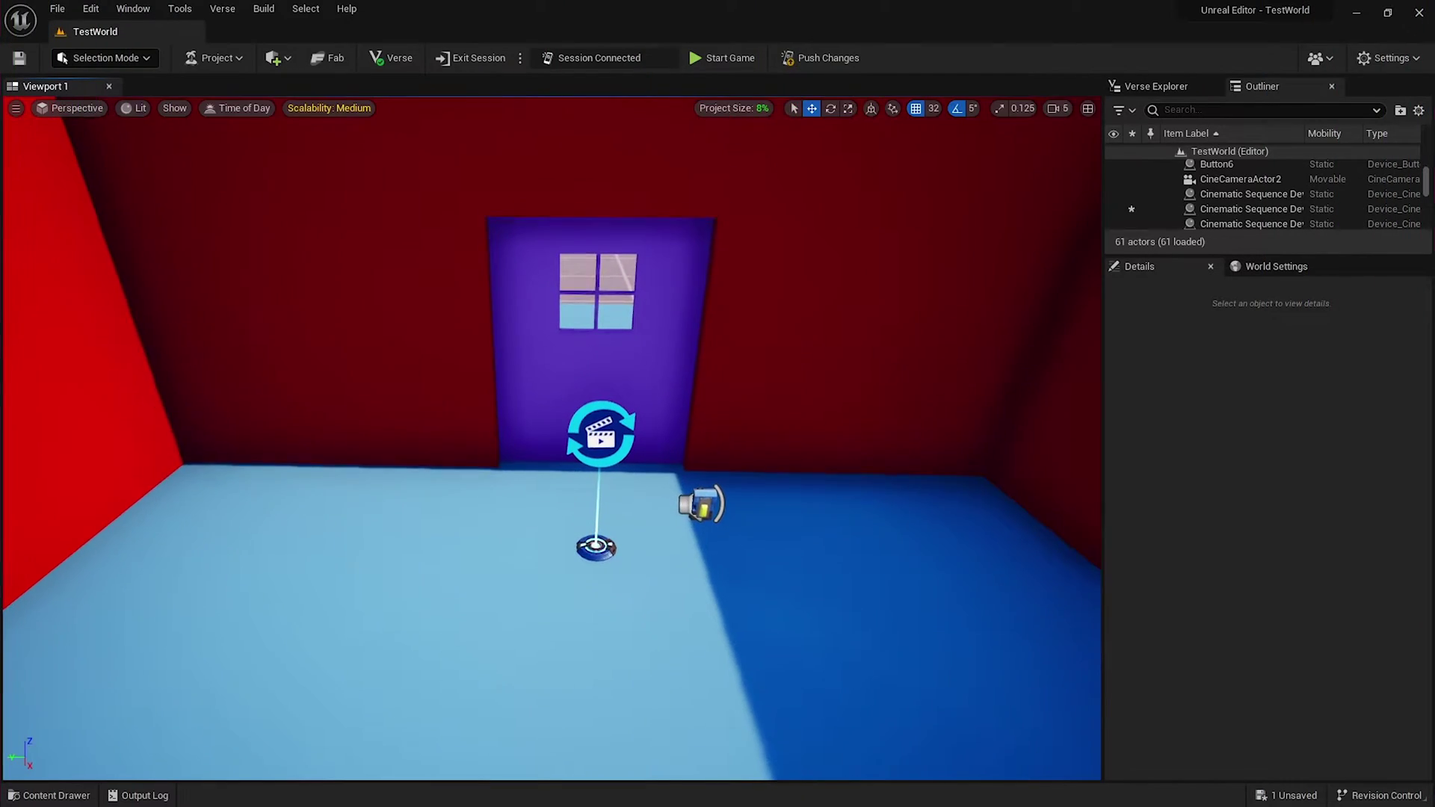
Create a level sequence named Door in the Door_Cin folder and open it.
key(ctrl+space)
right_click(546, 610)
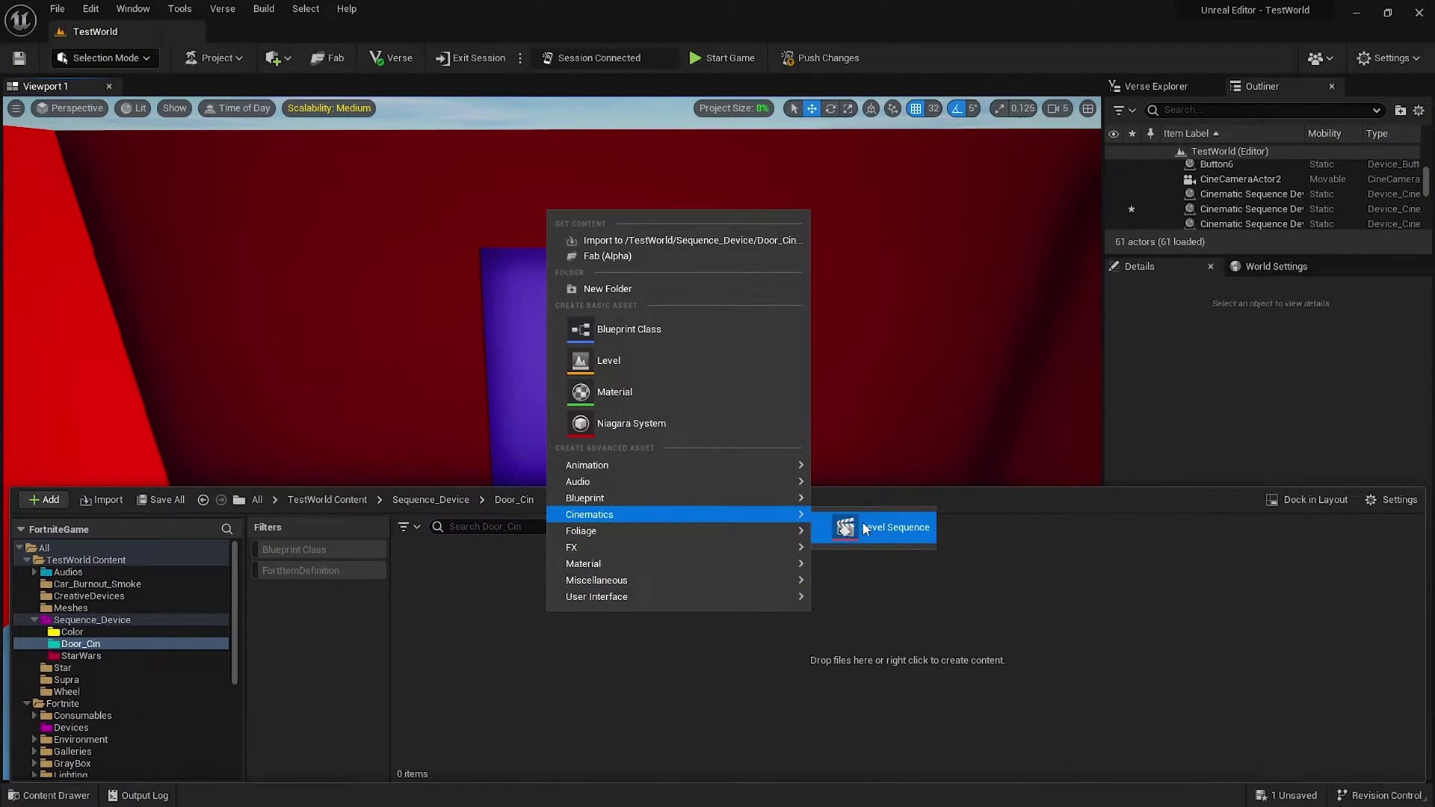
click(889, 527)
text(Door)
key(Return)
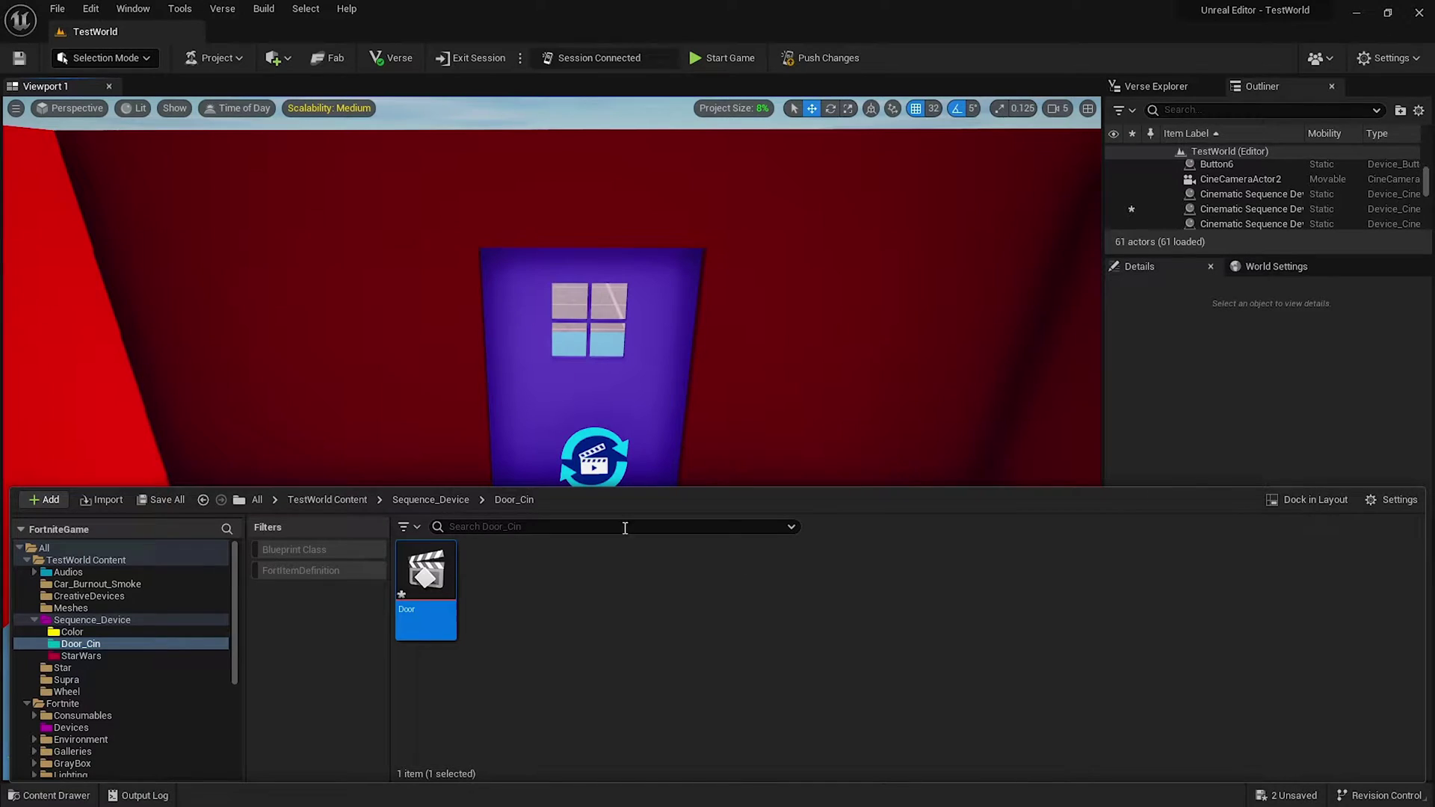
double_click(426, 570)
Add the purple door to the Door sequence, removing location and keeping its rotation channels.
click(595, 337)
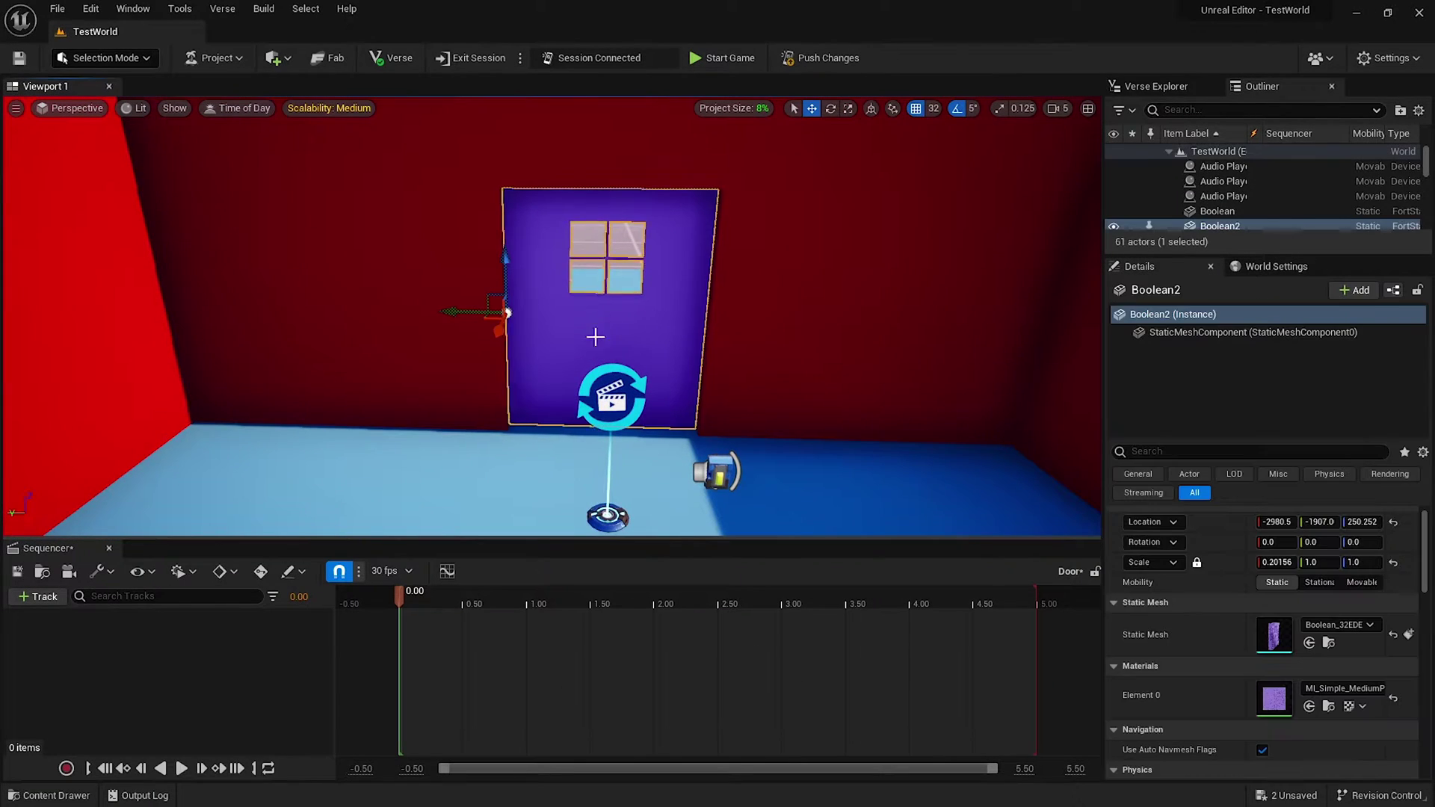
click(41, 596)
mouse_move(127, 407)
click(278, 405)
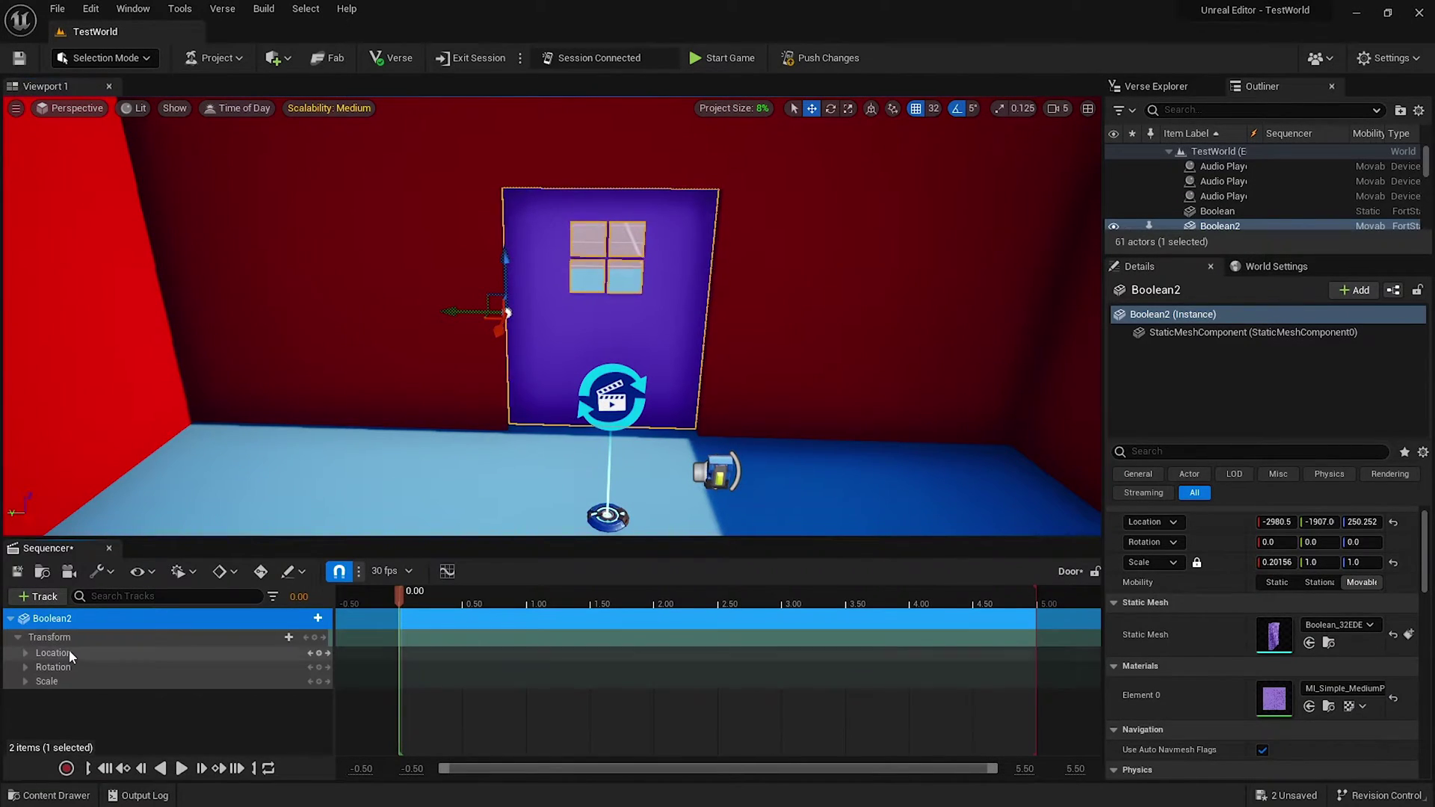
click(70, 650)
key(Delete)
click(69, 650)
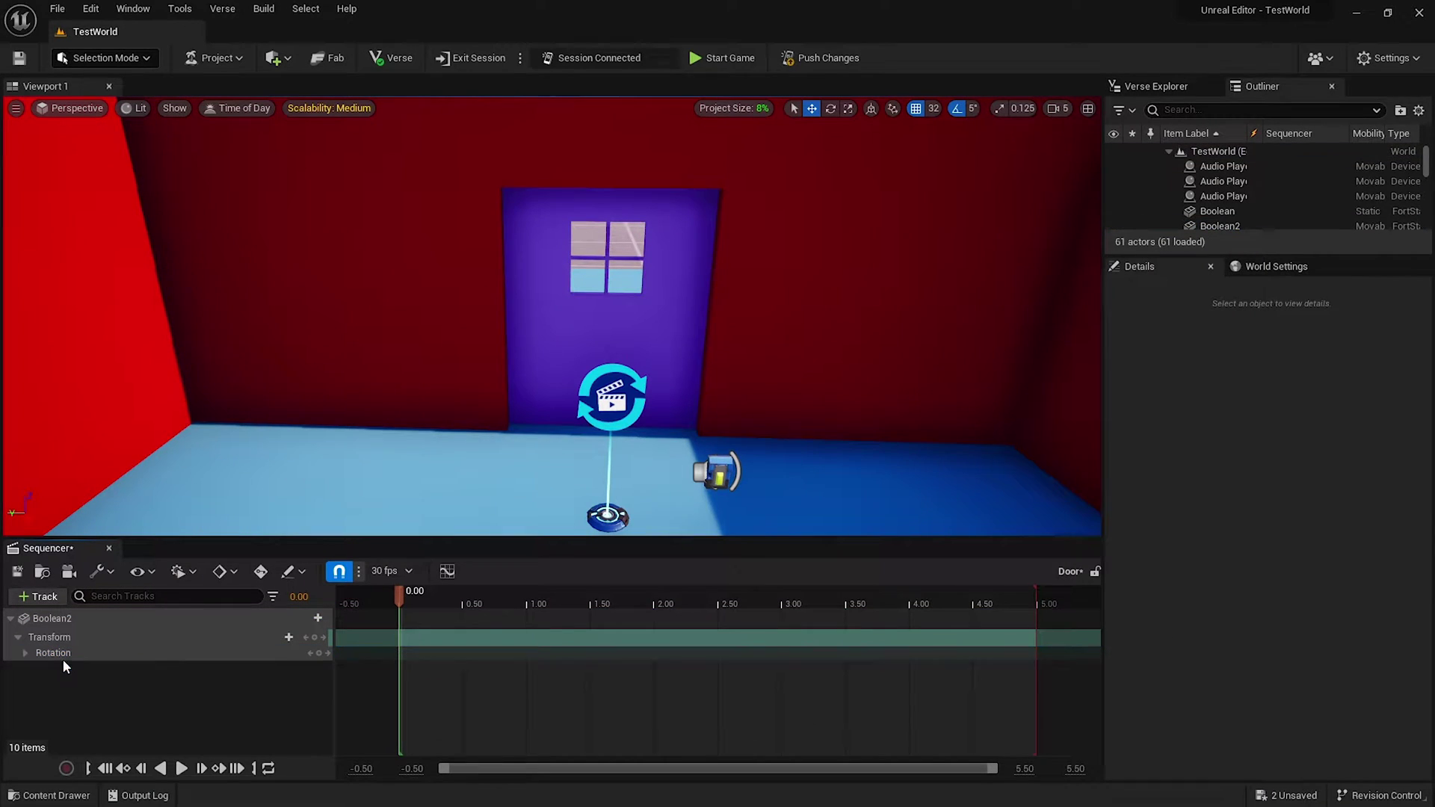
Key the door's Yaw at 0 at the start and about -62.7 to swing it open.
double_click(63, 654)
click(127, 686)
drag(235, 687, 180, 687)
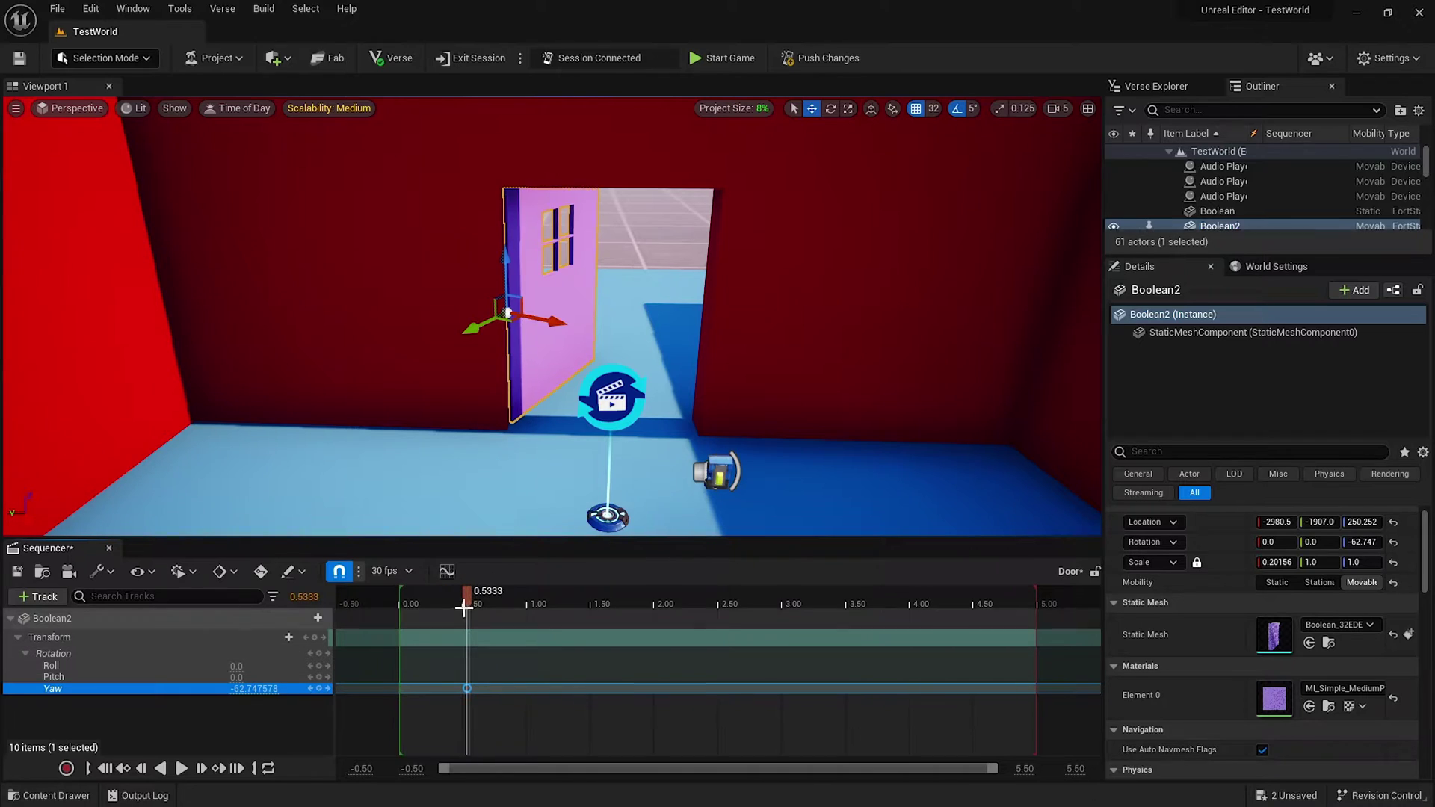
click(256, 690)
text(0)
key(Return)
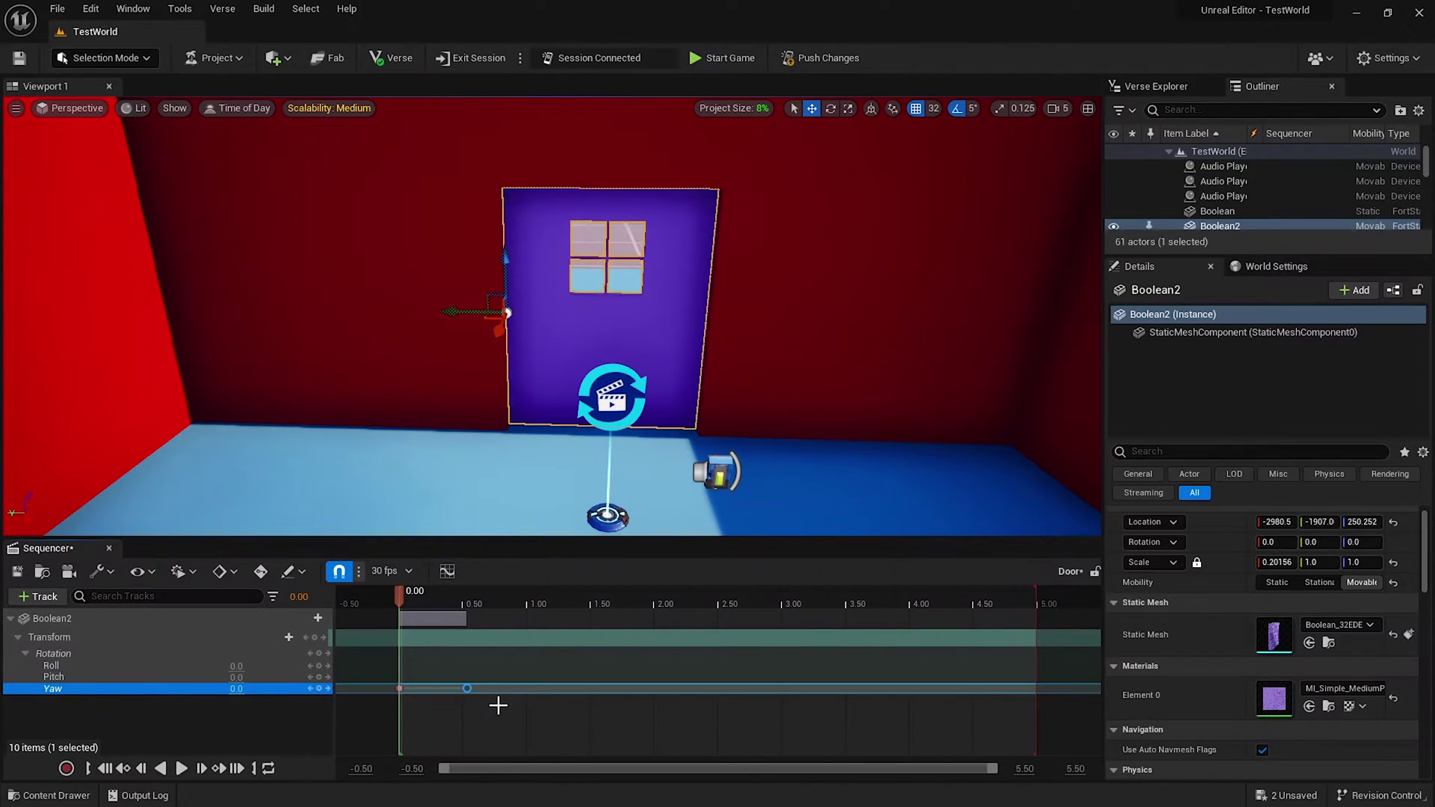
Make the door's yaw keys linear and set the section's When Finished behaviour.
right_click(401, 685)
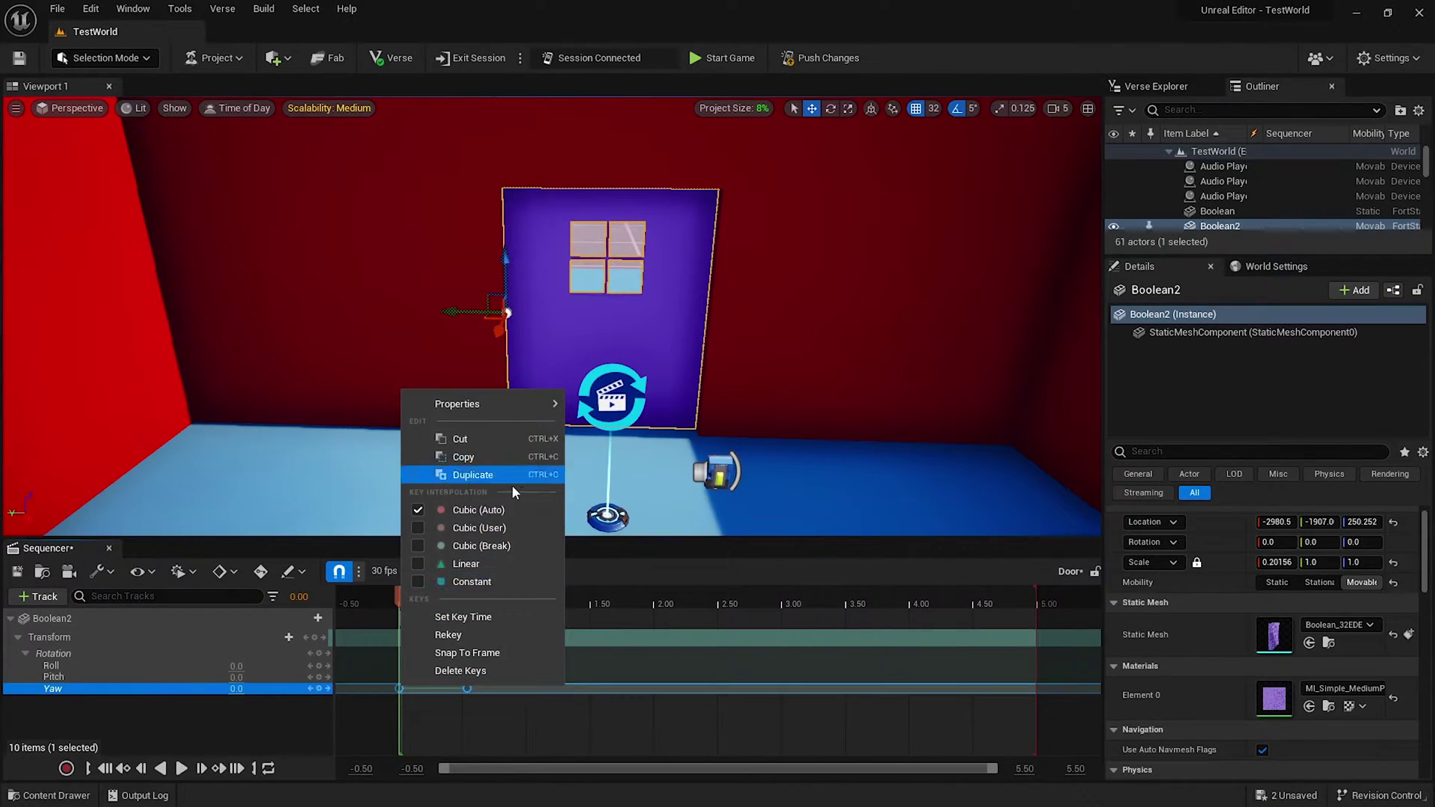
click(466, 565)
drag(405, 593, 412, 597)
right_click(542, 658)
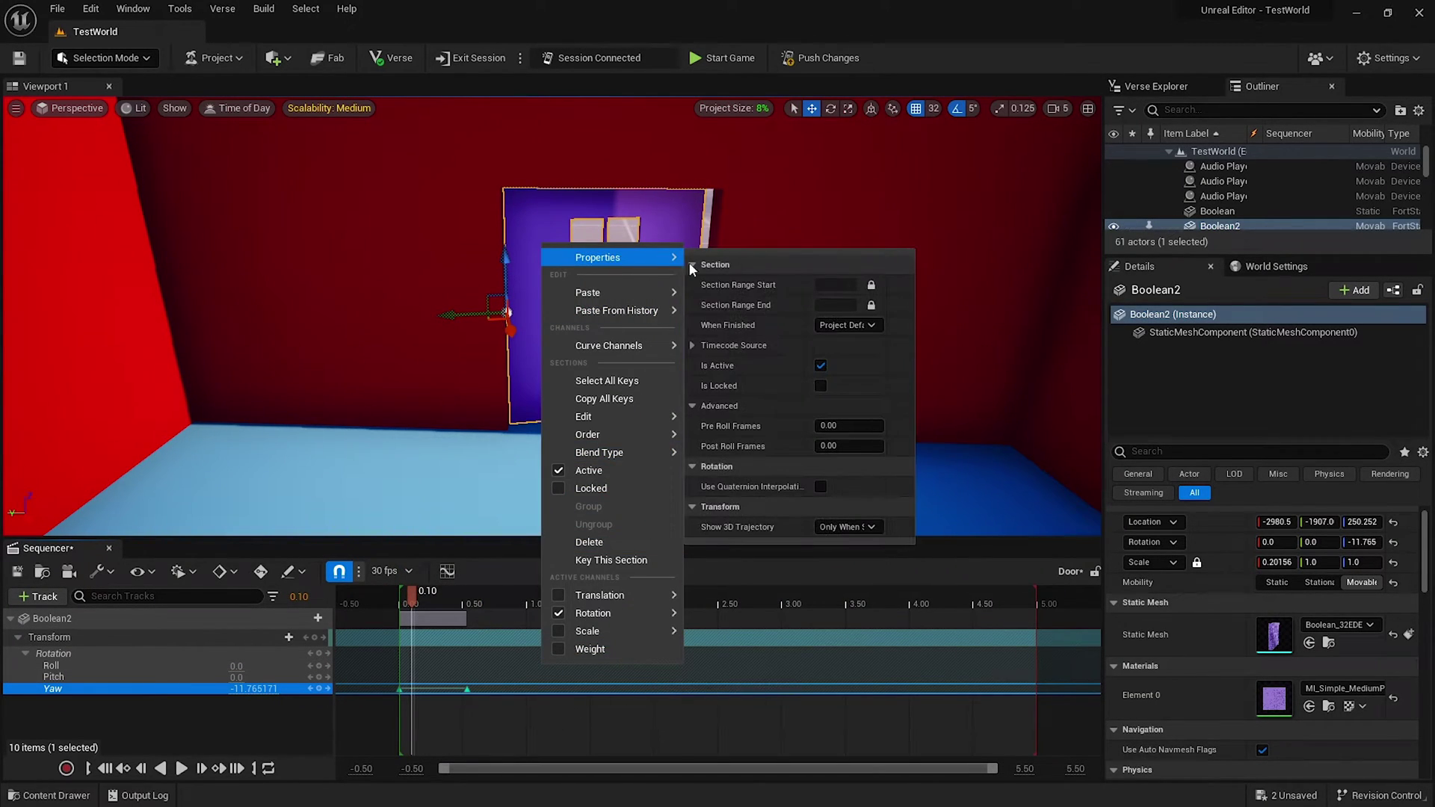
click(857, 342)
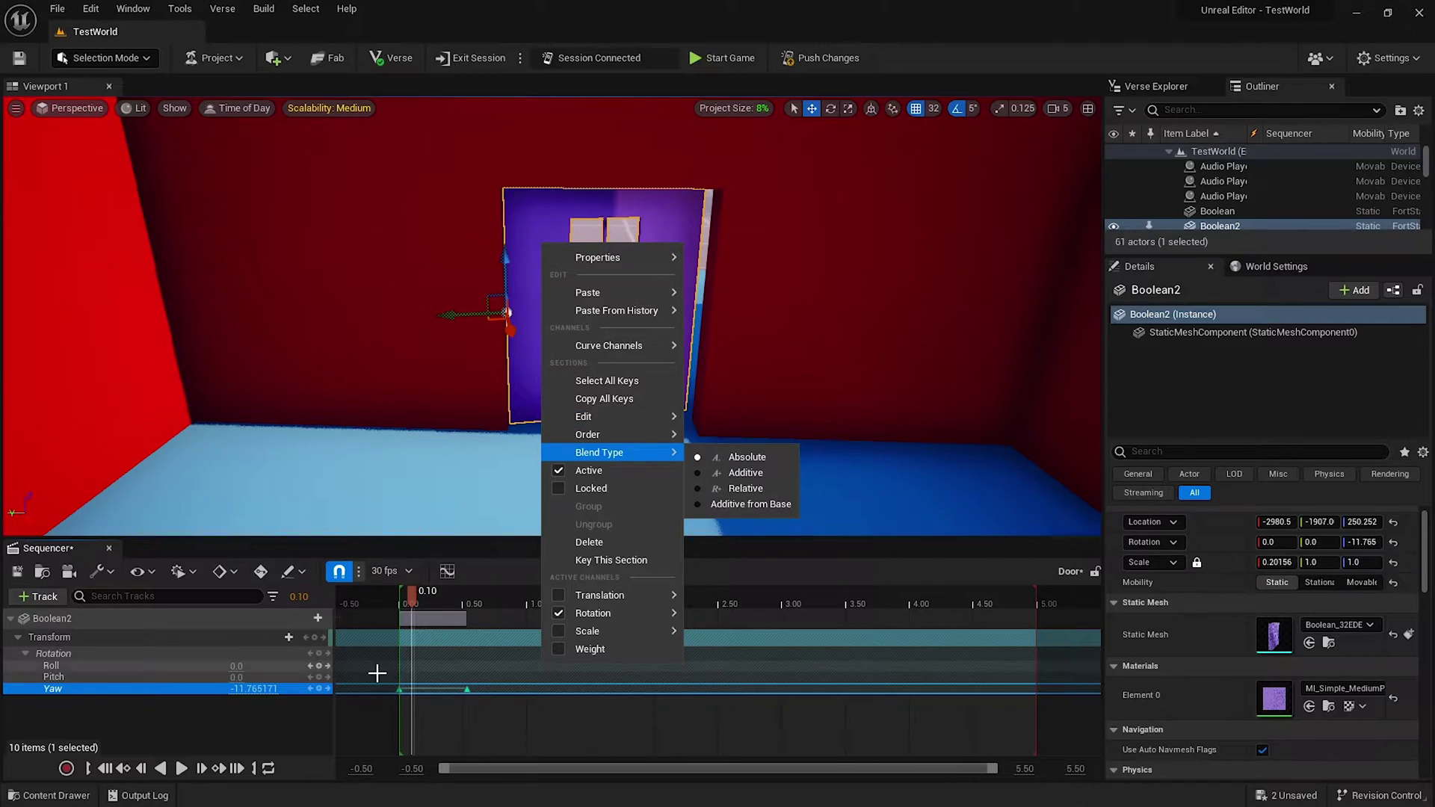
click(357, 654)
Assign the Door sequence to Cinematic Sequence Device2.
click(109, 549)
scroll(598, 523, down, 5)
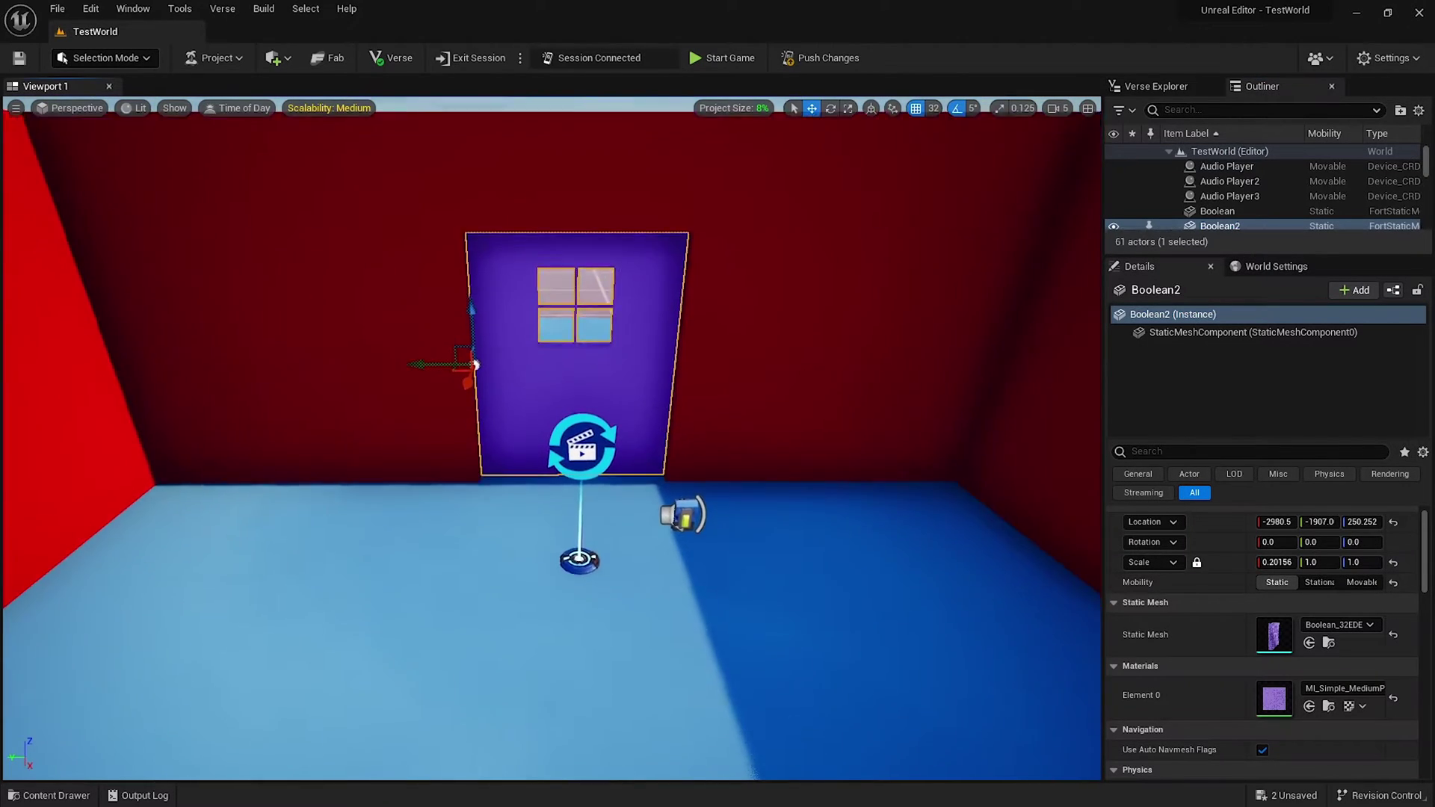
click(569, 521)
click(1338, 605)
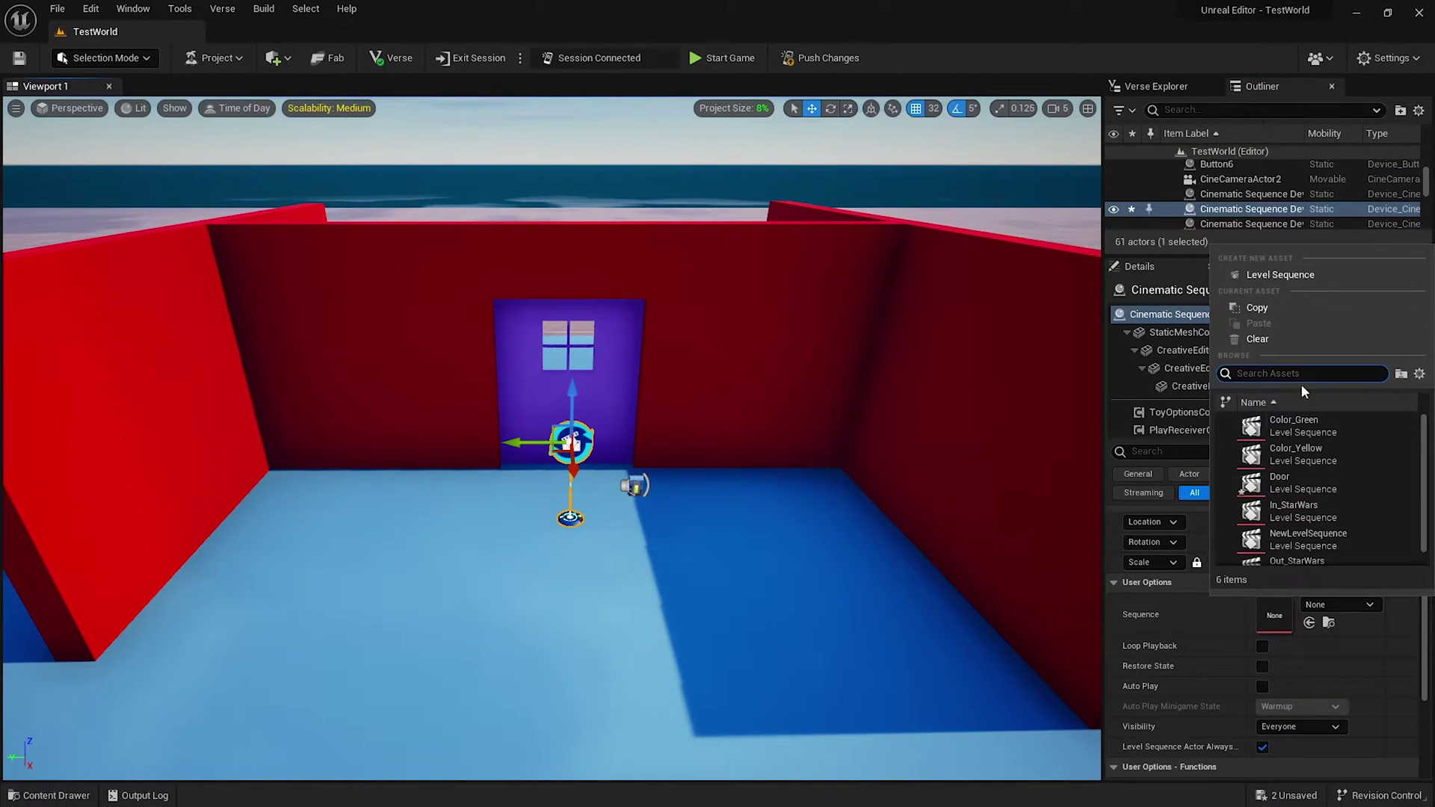
text(door)
click(1293, 422)
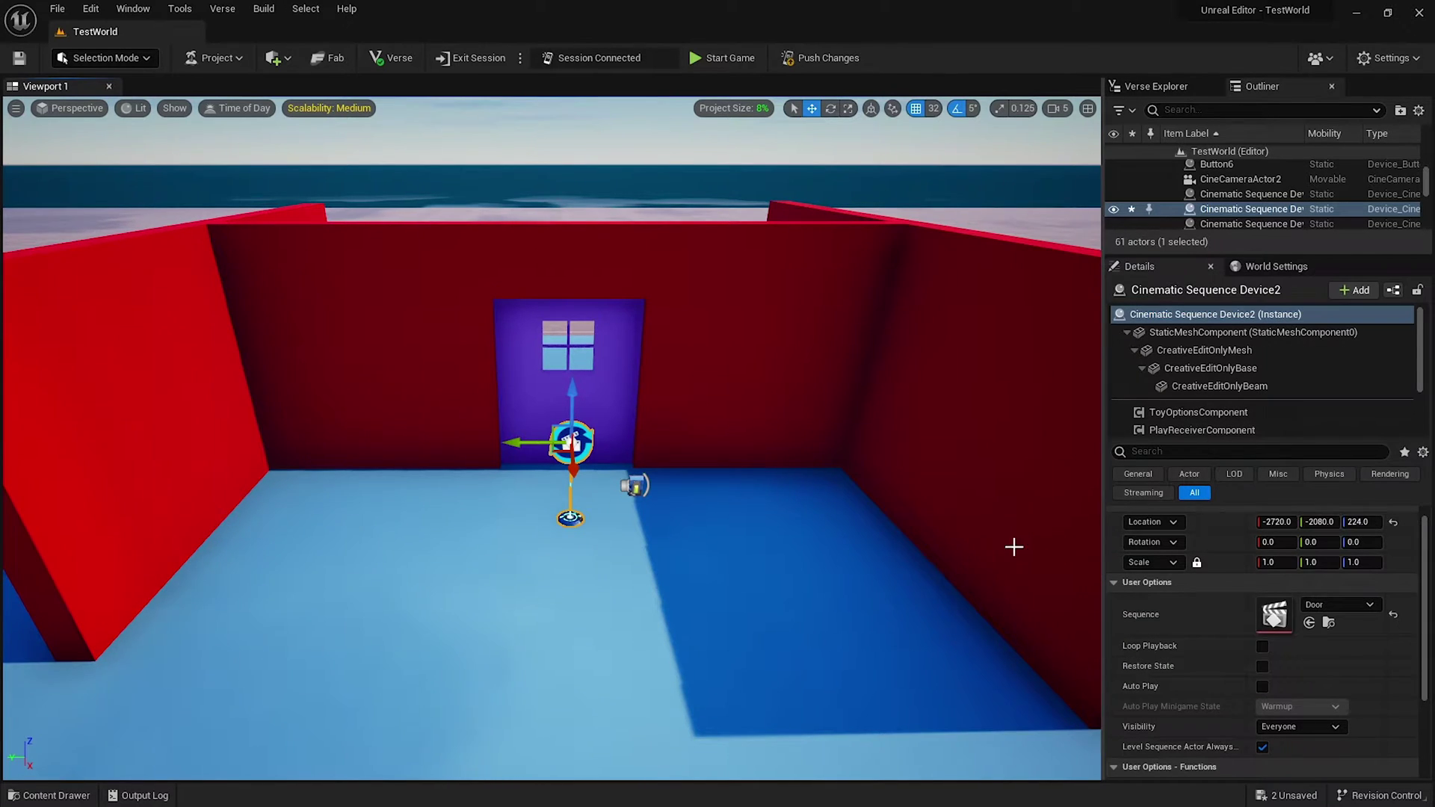
Select the button device, then push changes and save the modified content.
scroll(853, 530, up, 3)
scroll(1319, 691, down, 3)
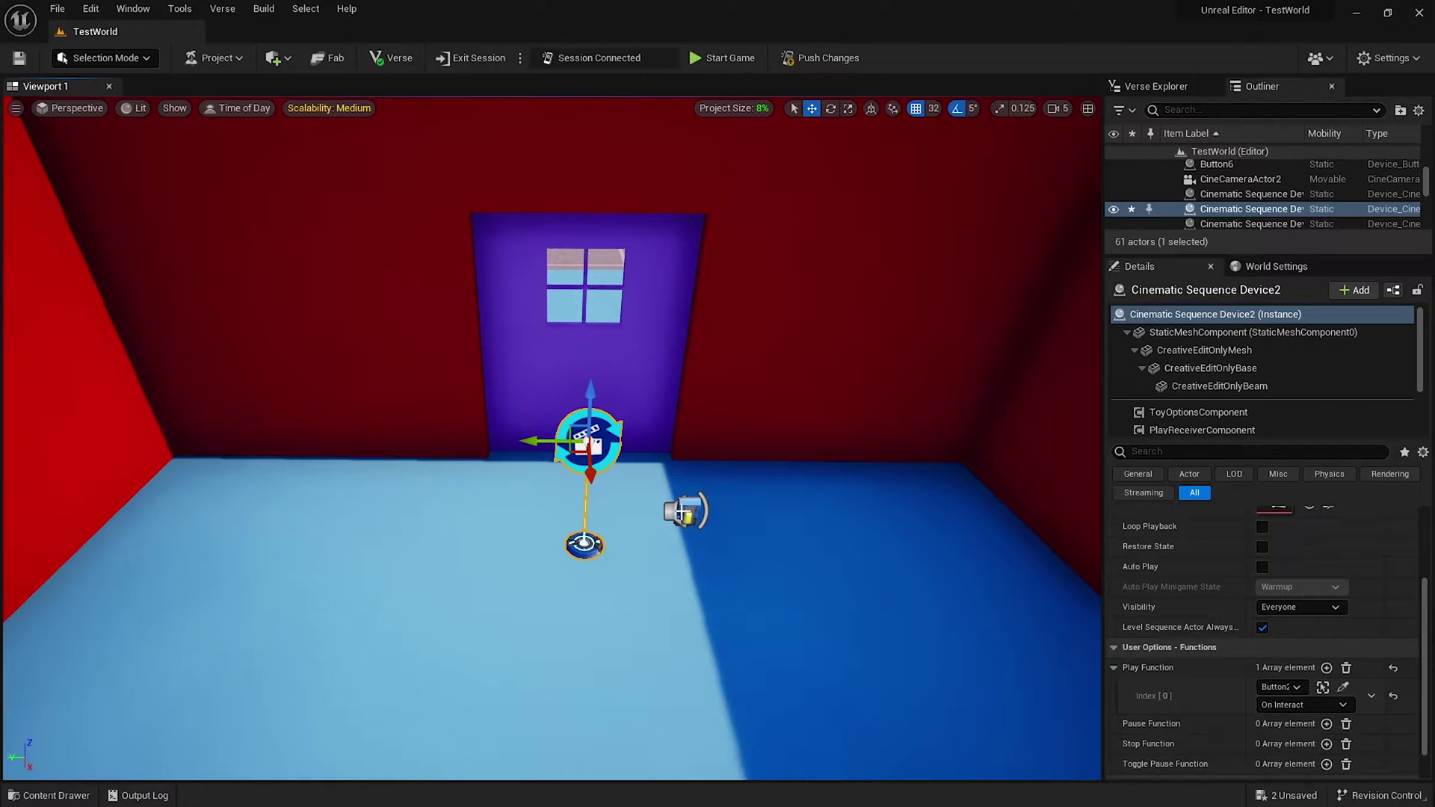
click(682, 512)
text(1)
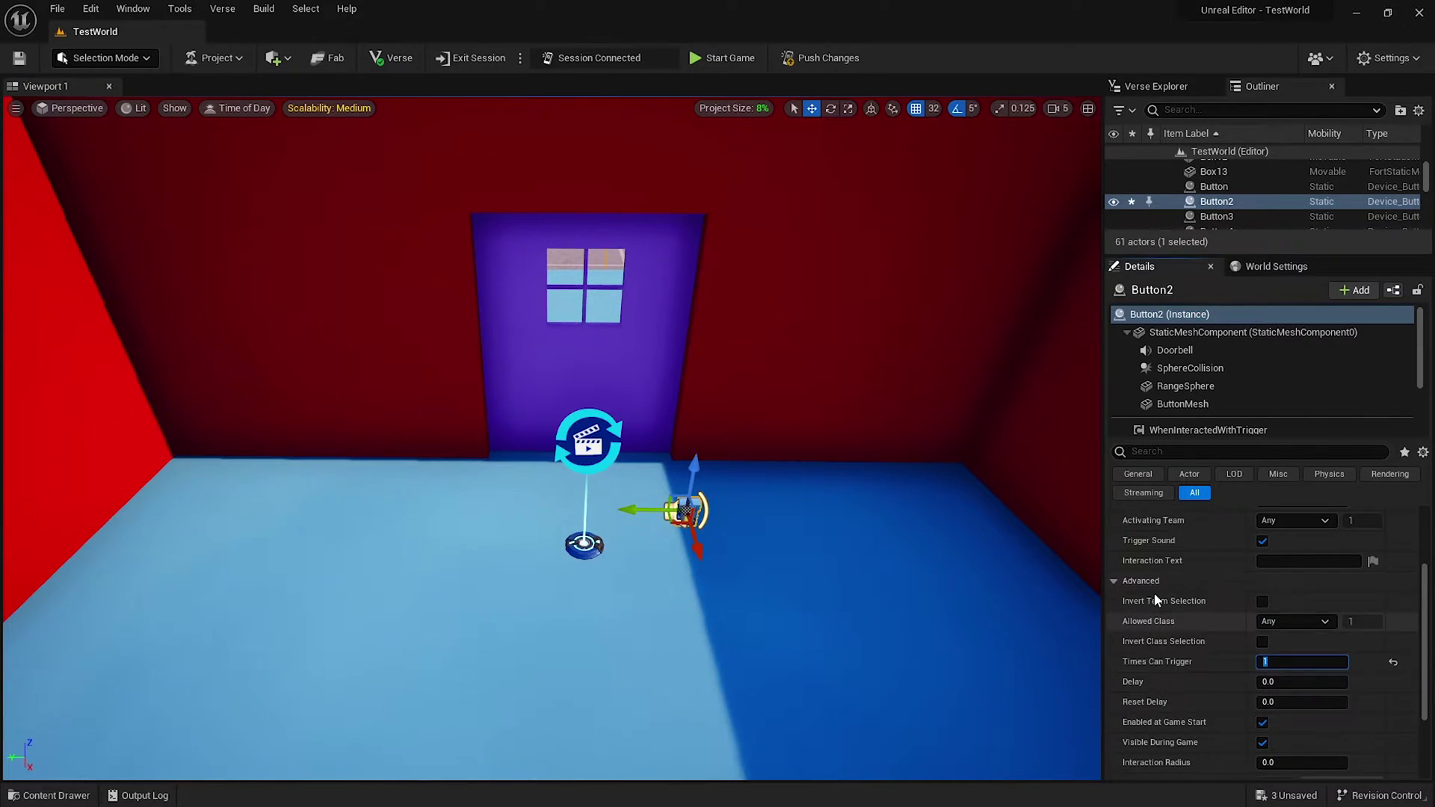
right_drag(858, 164, 859, 127)
click(806, 58)
click(852, 581)
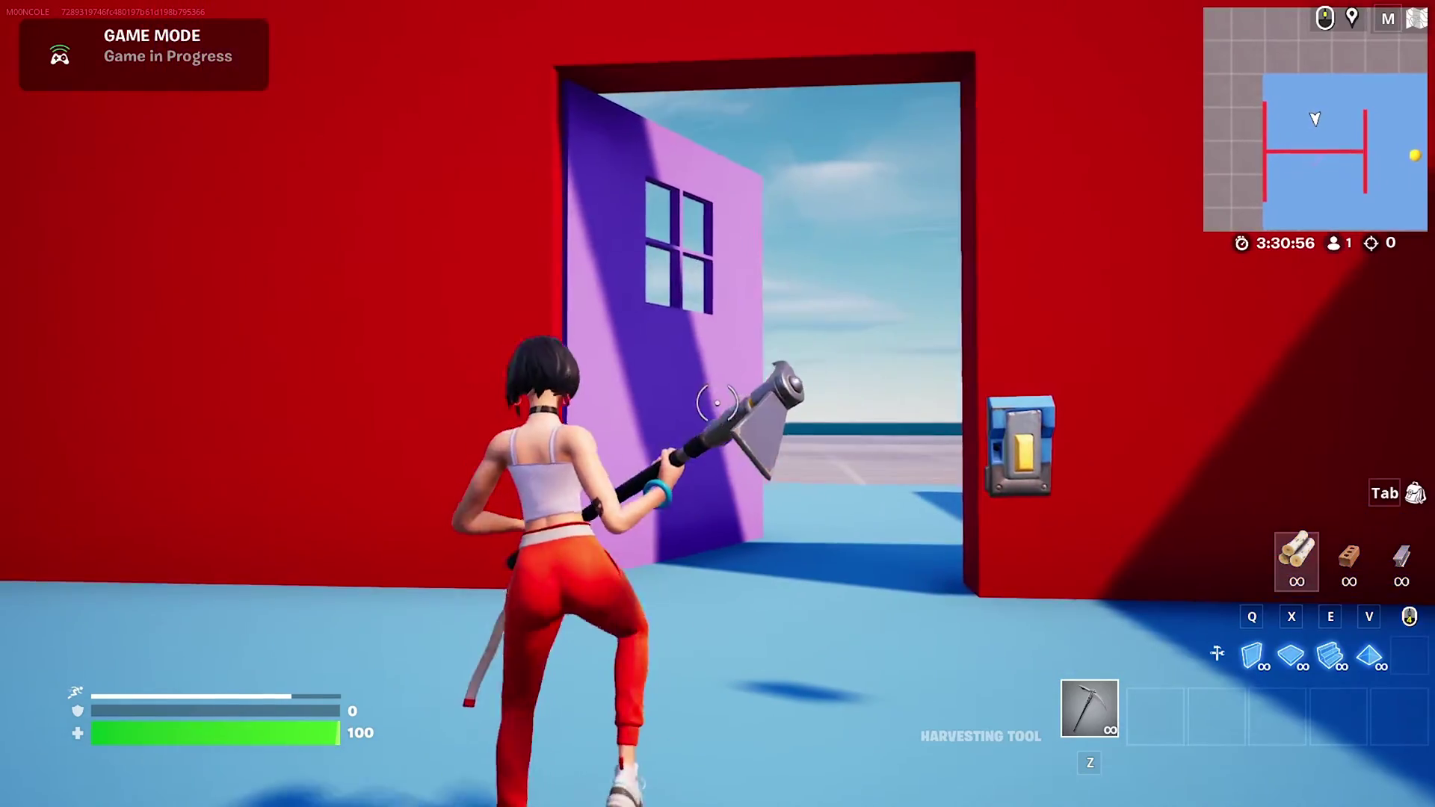
Swing the harvesting tool in the playtest room beside the opened purple door.
click(718, 403)
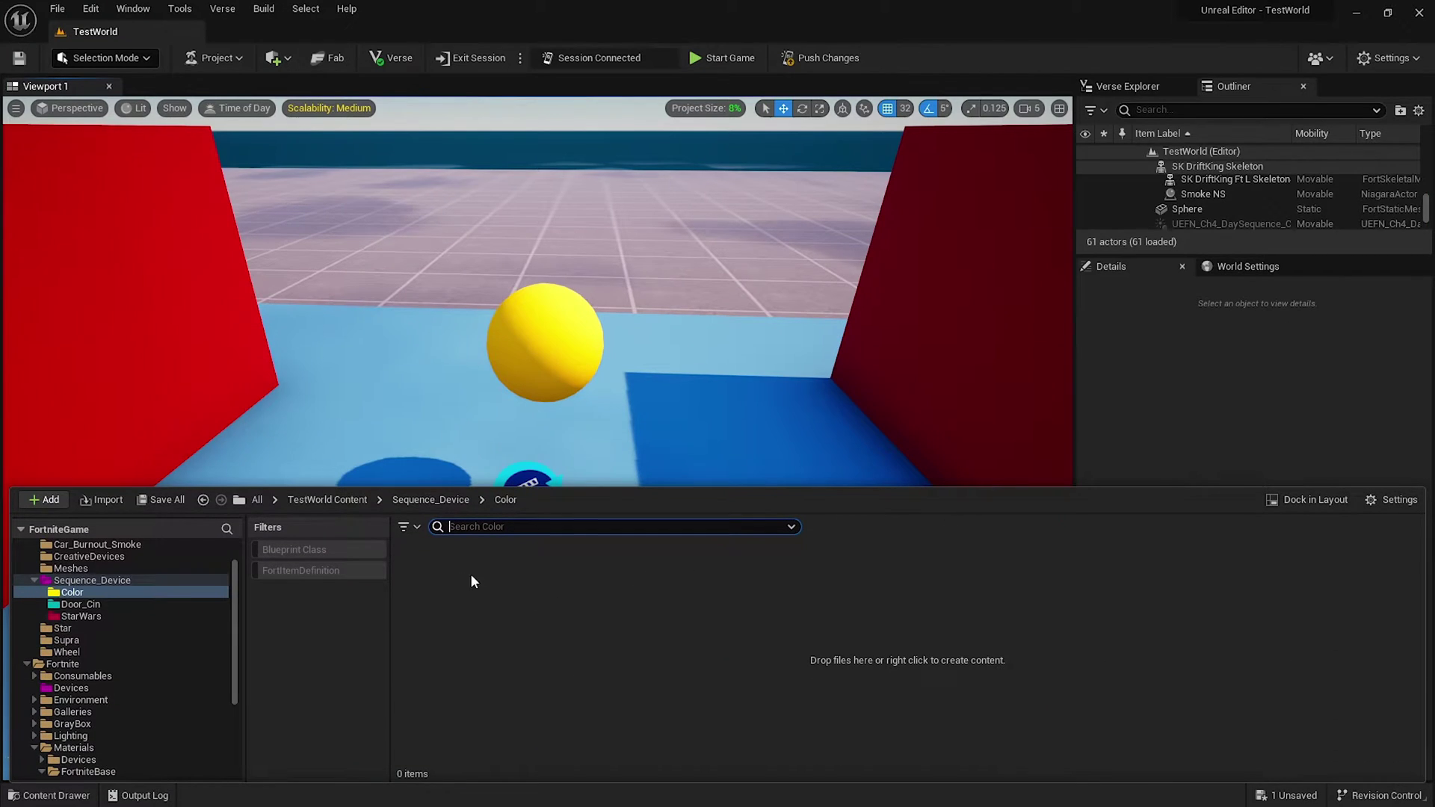
Create a level sequence named Color in the Color folder and open it.
right_click(490, 616)
click(766, 524)
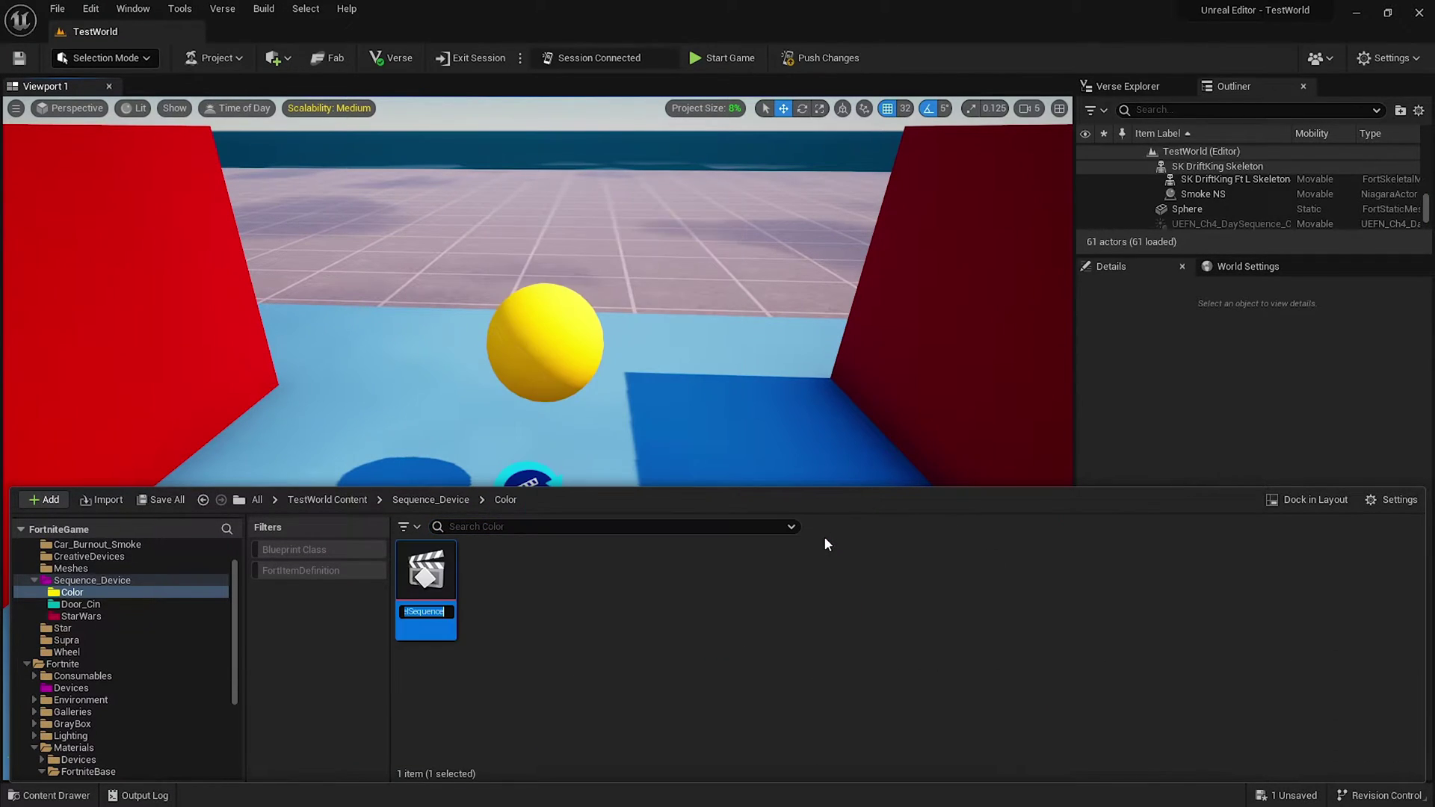
text(Color)
key(Return)
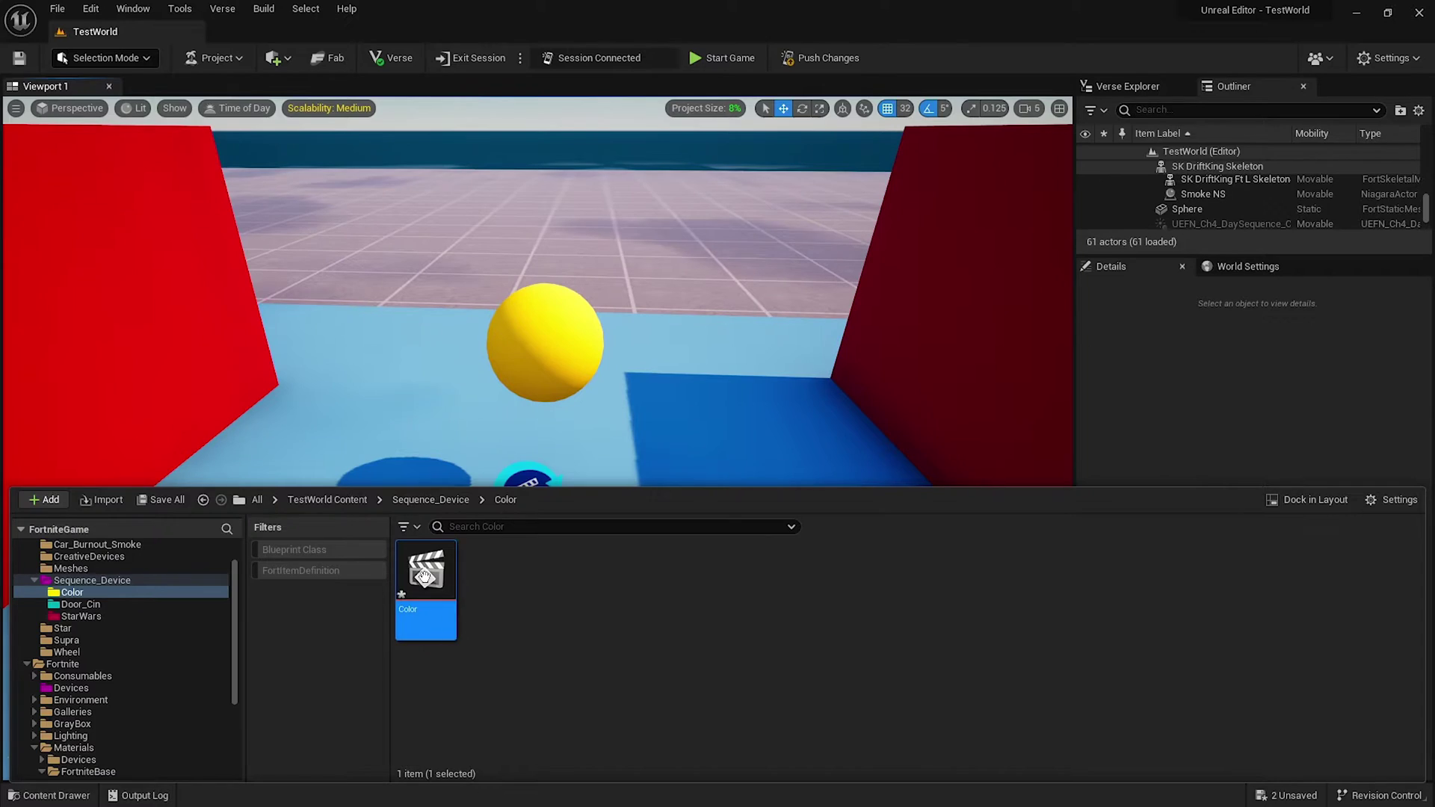
double_click(425, 576)
Add the yellow sphere with its mesh component and a material-switching track.
click(550, 334)
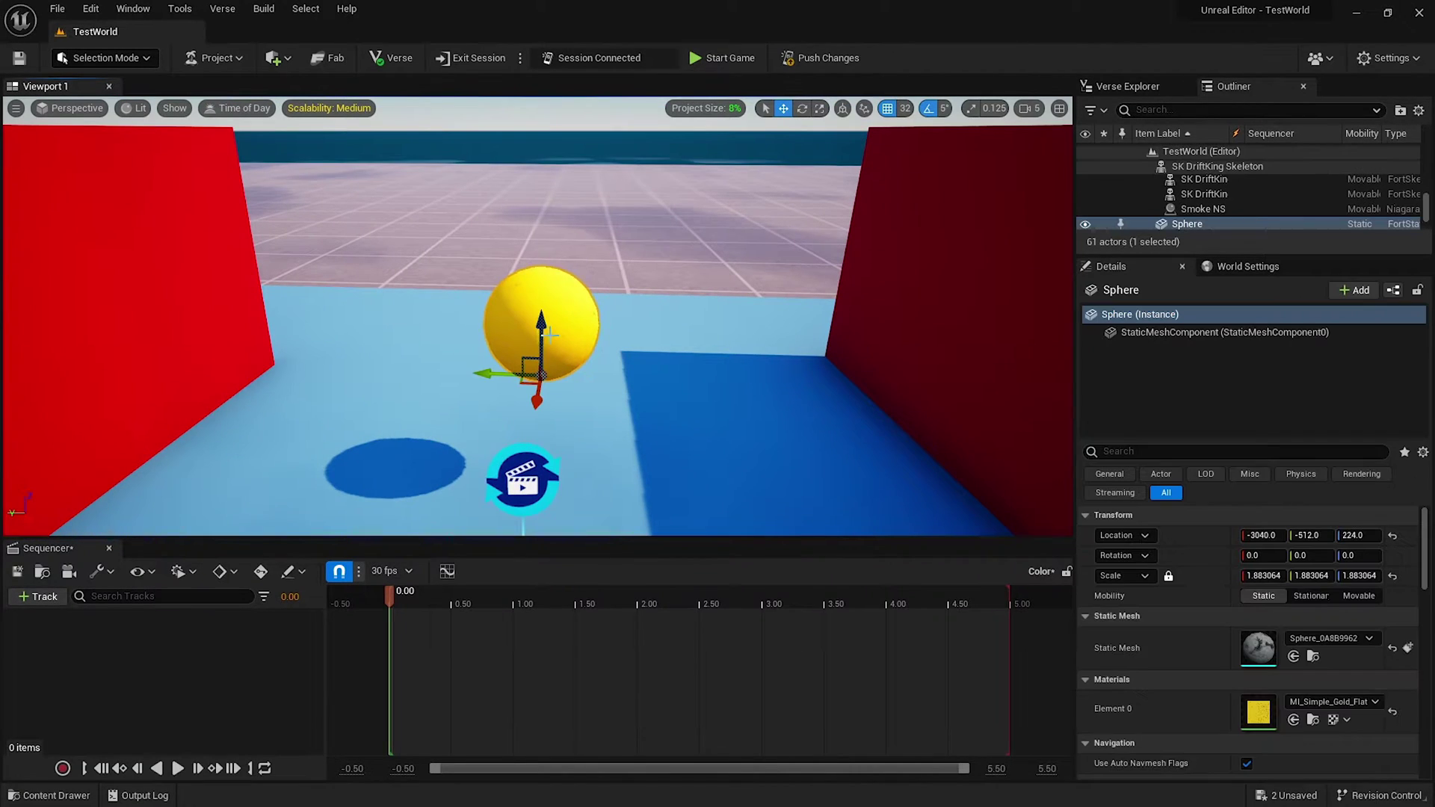
click(41, 597)
mouse_move(120, 405)
click(284, 406)
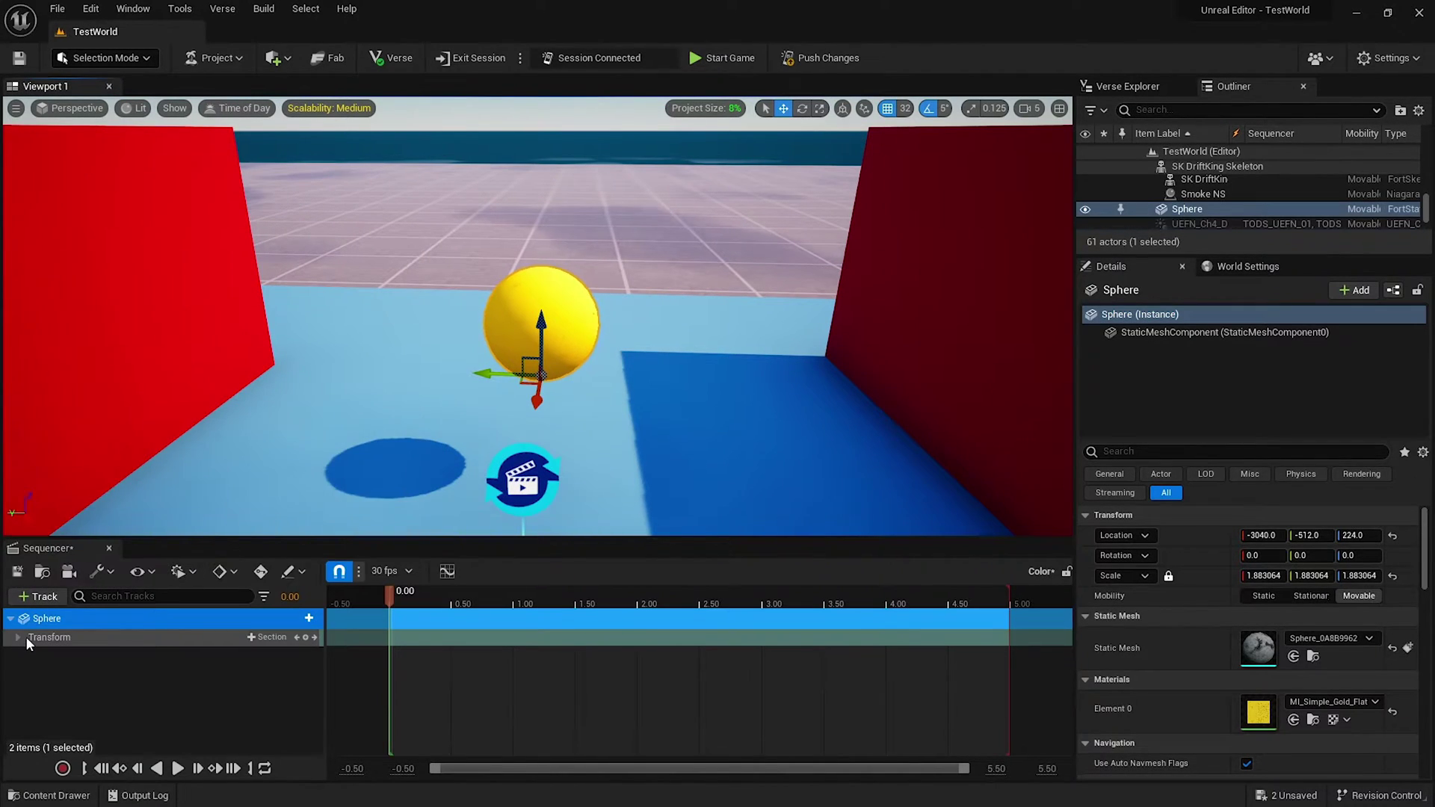
click(297, 618)
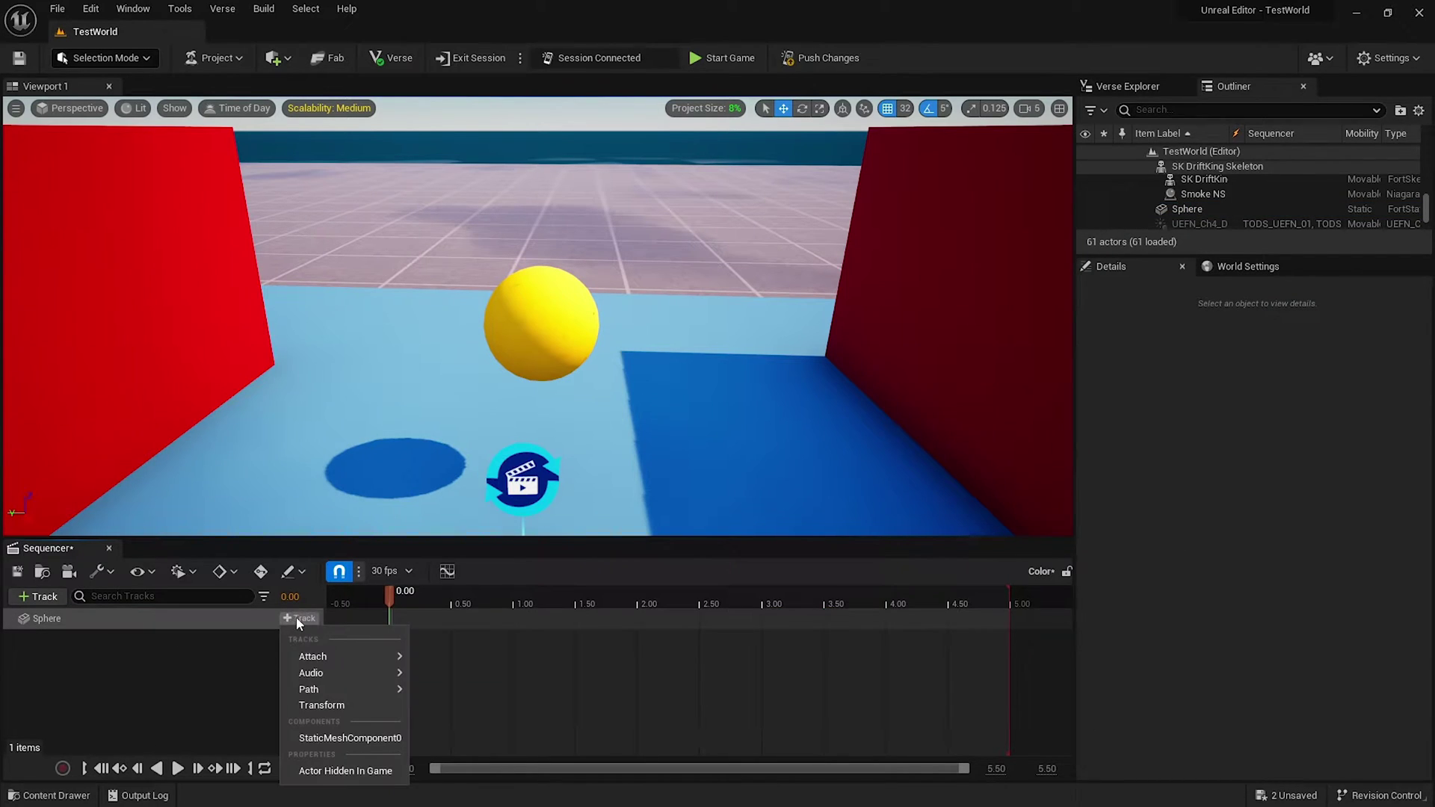
click(308, 736)
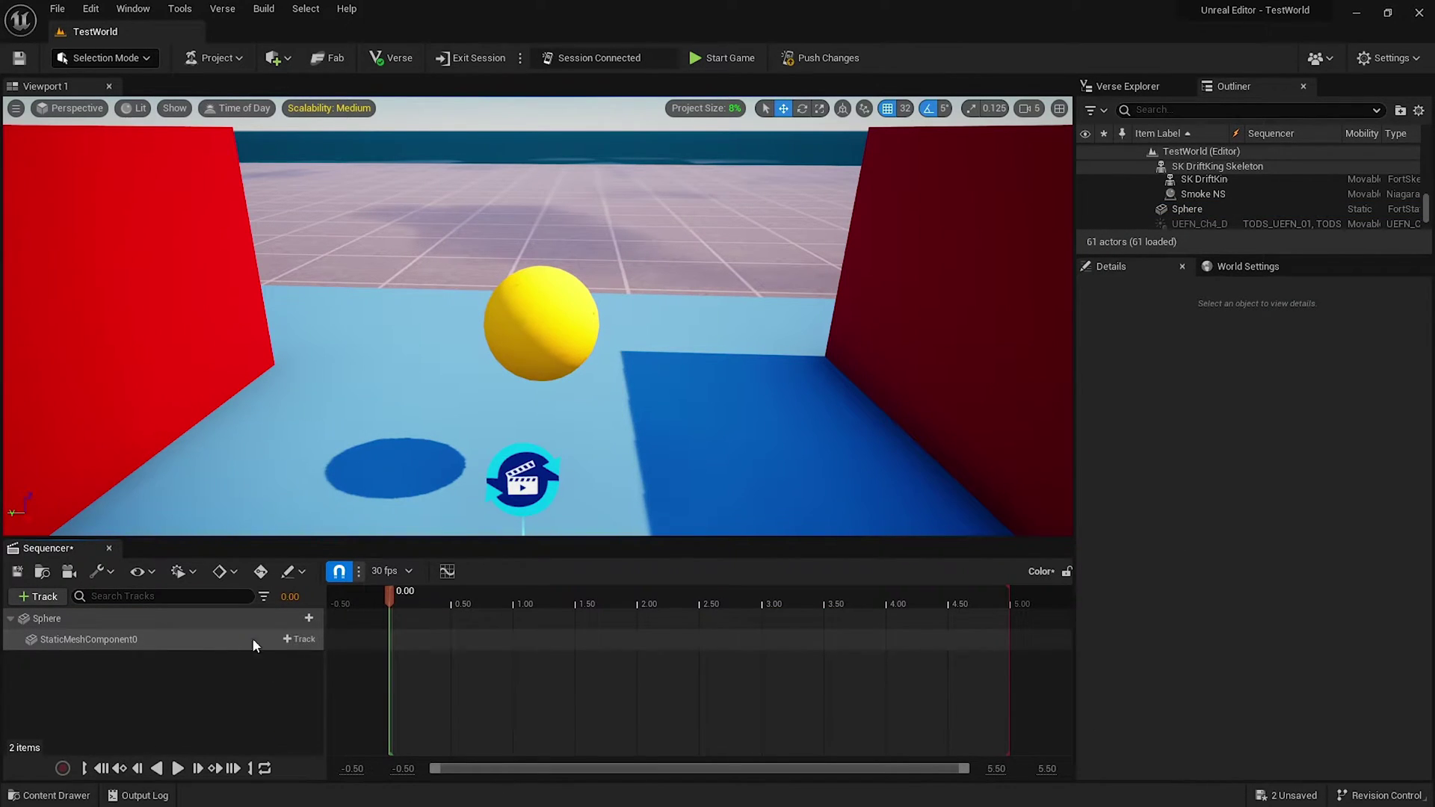
click(302, 640)
click(322, 522)
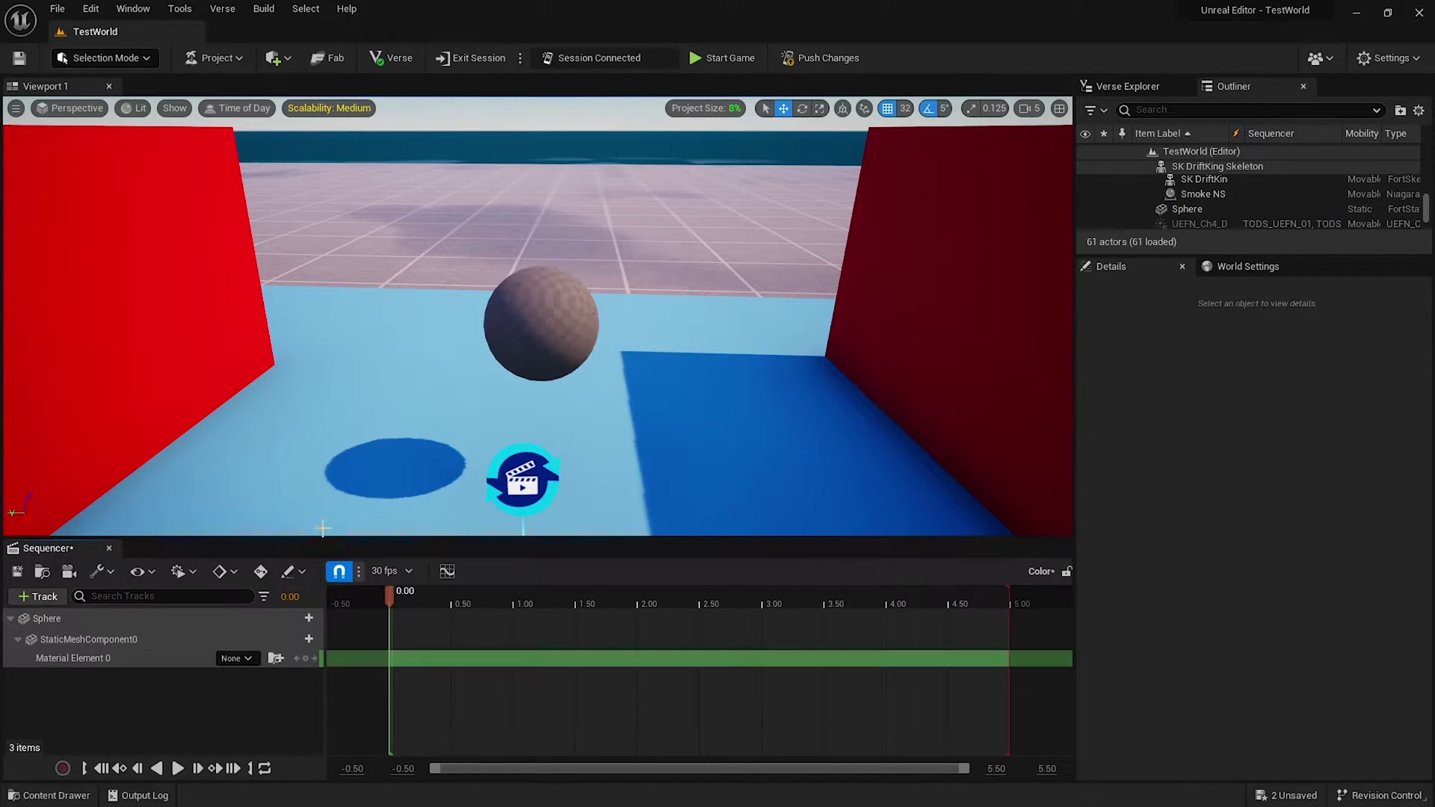
Set the material to MI_Simple_PureGreen_Emissive, keyed at 0 and about 0.97 s.
click(227, 657)
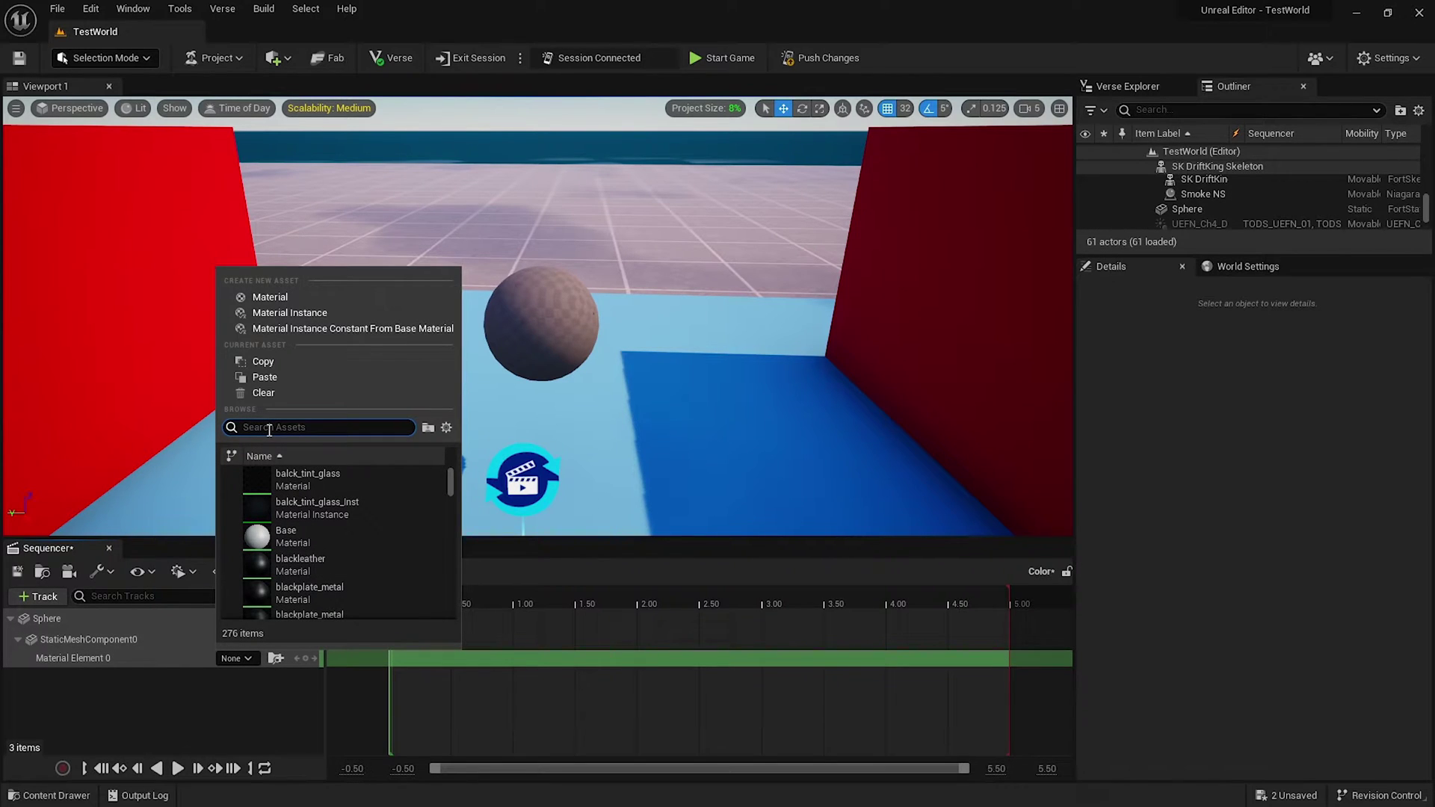
text(green)
scroll(327, 532, down, 3)
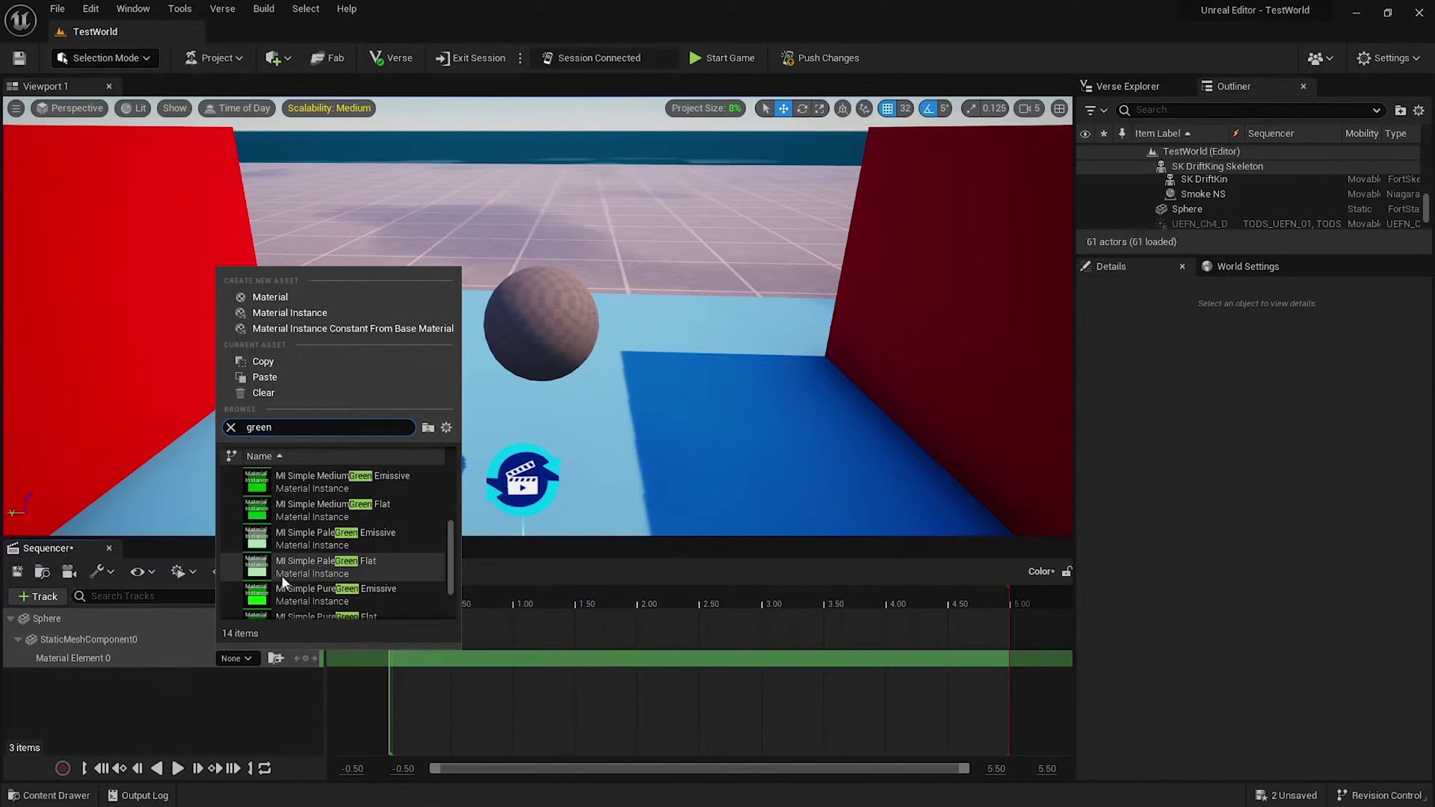
click(322, 578)
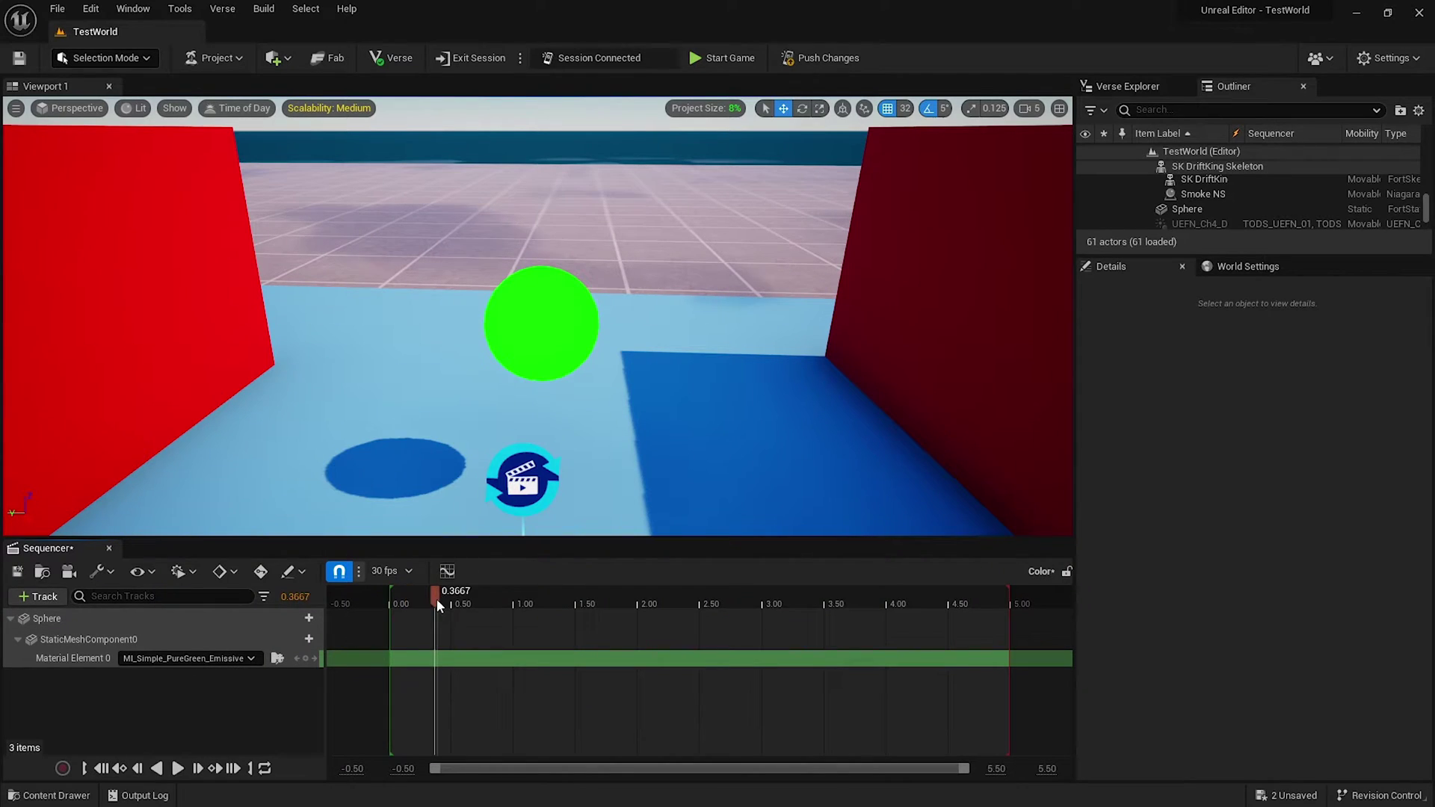
click(306, 657)
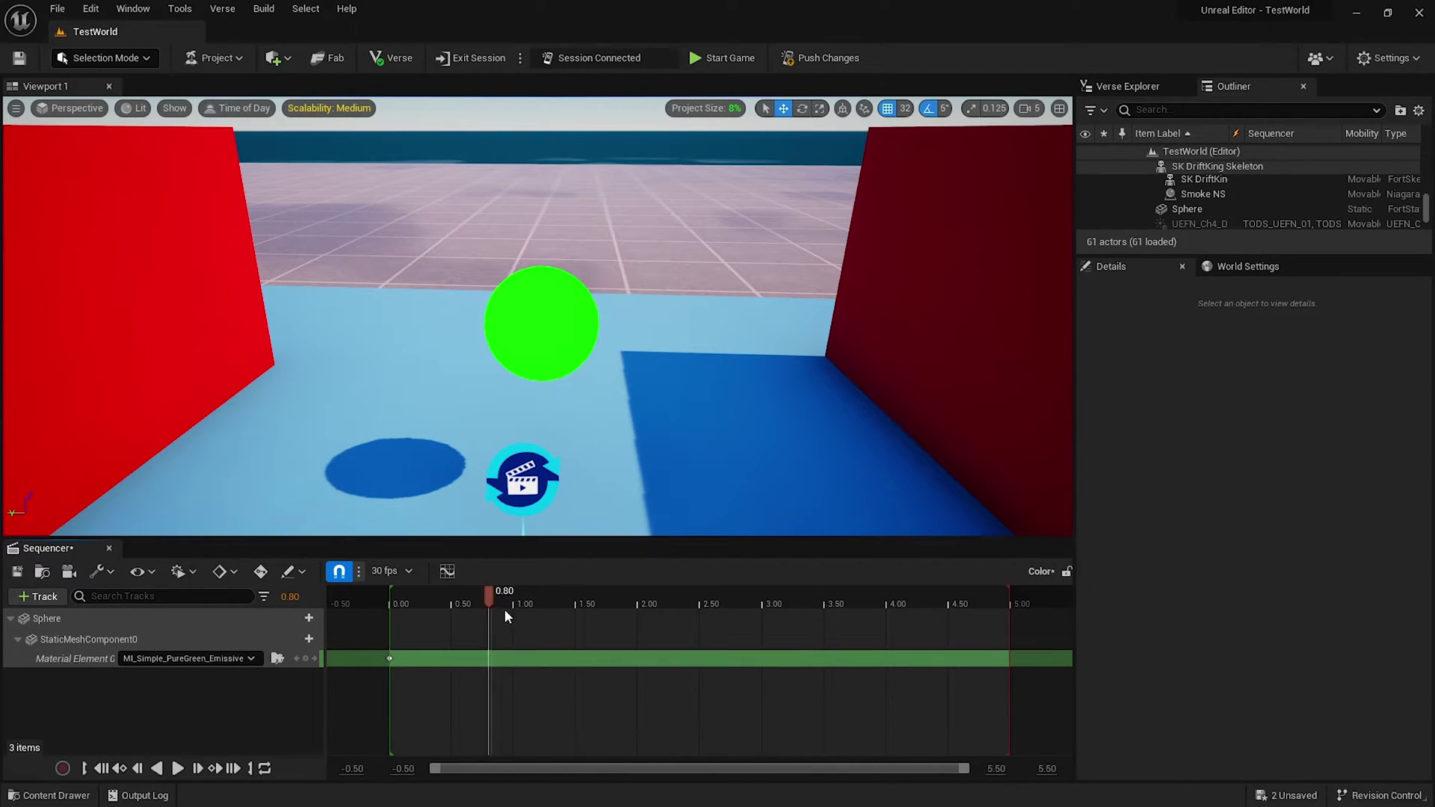
click(509, 608)
click(305, 658)
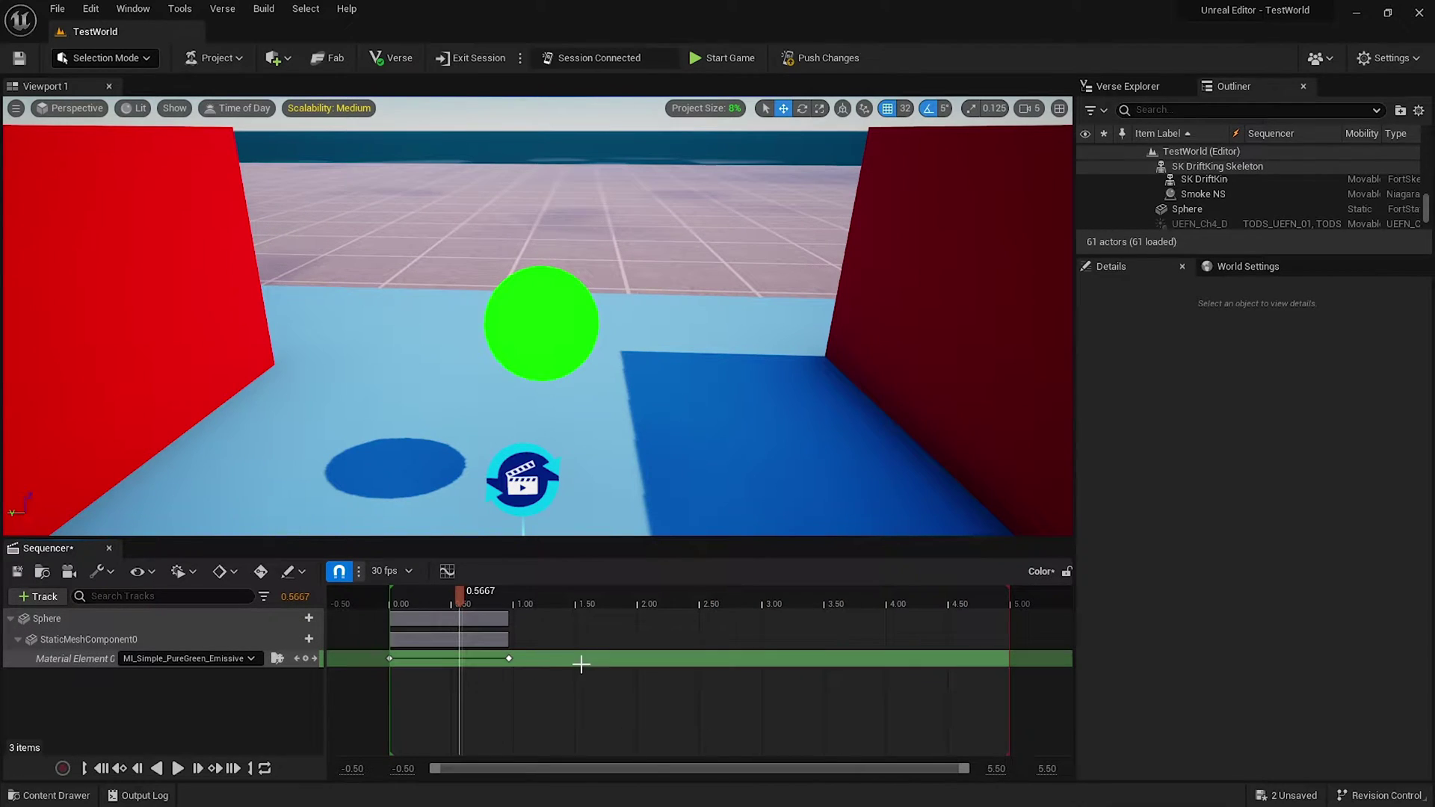
right_click(525, 659)
mouse_move(605, 394)
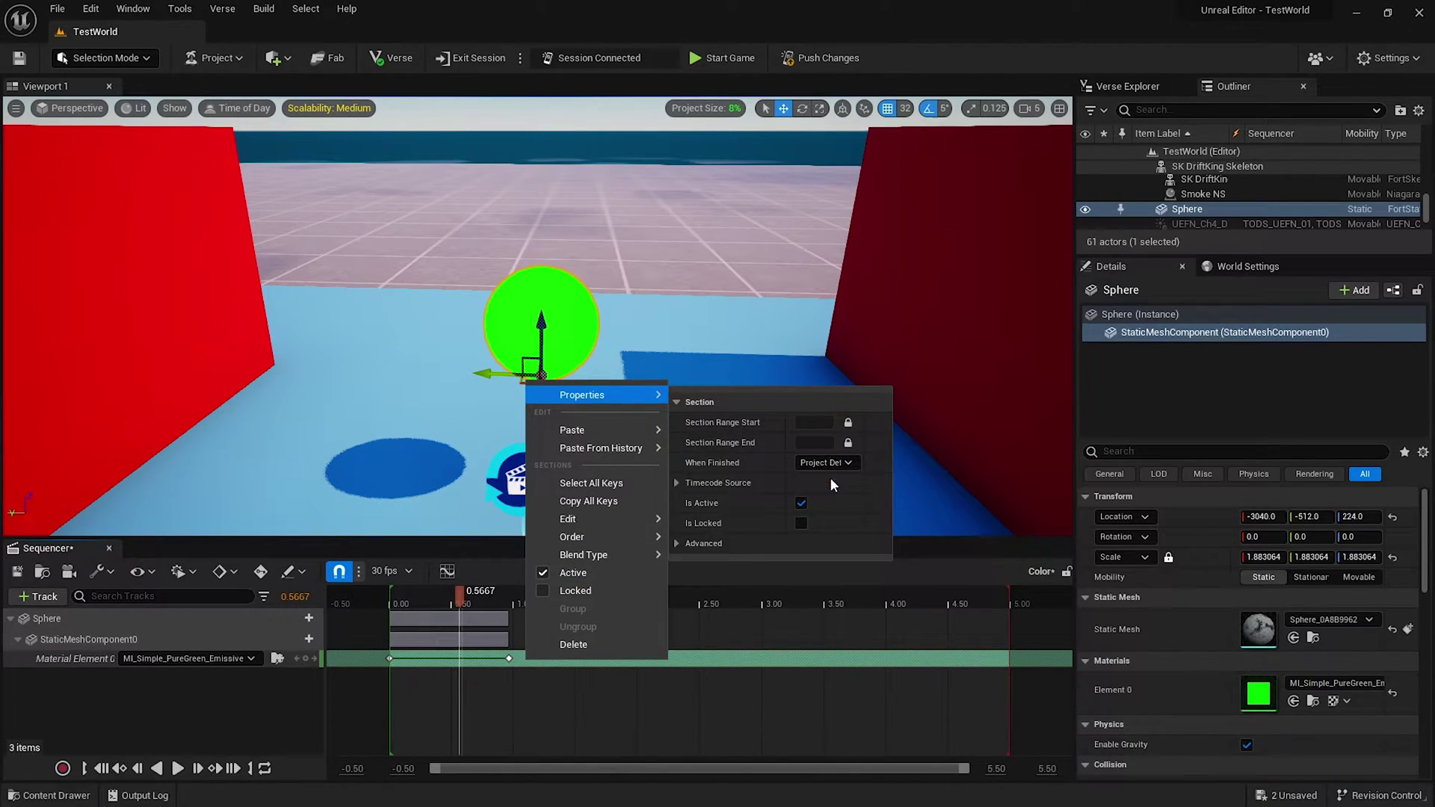
click(730, 701)
Assign the Color sequence to Cinematic Sequence Device5, add a Play Function entry, and select Button3.
click(109, 548)
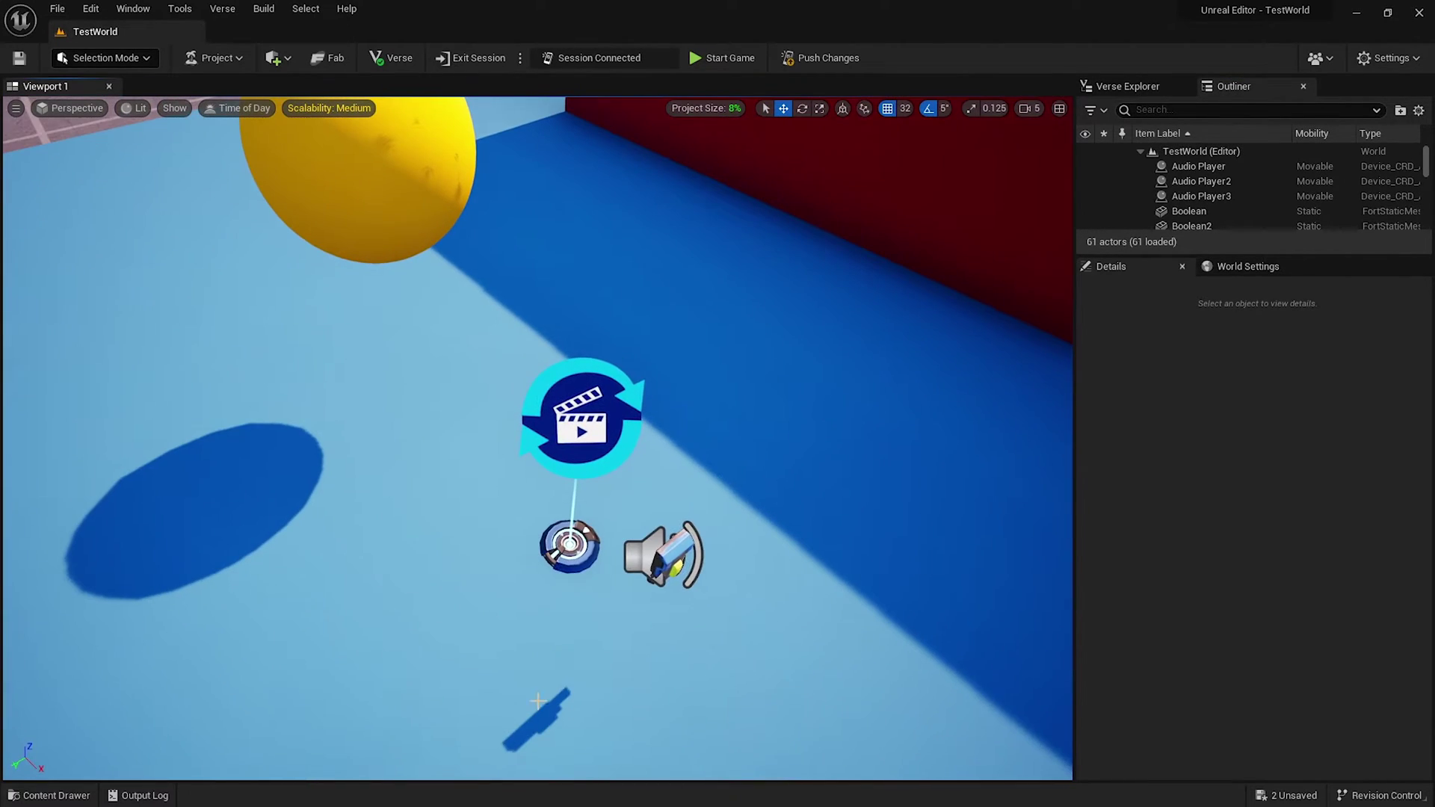
click(583, 418)
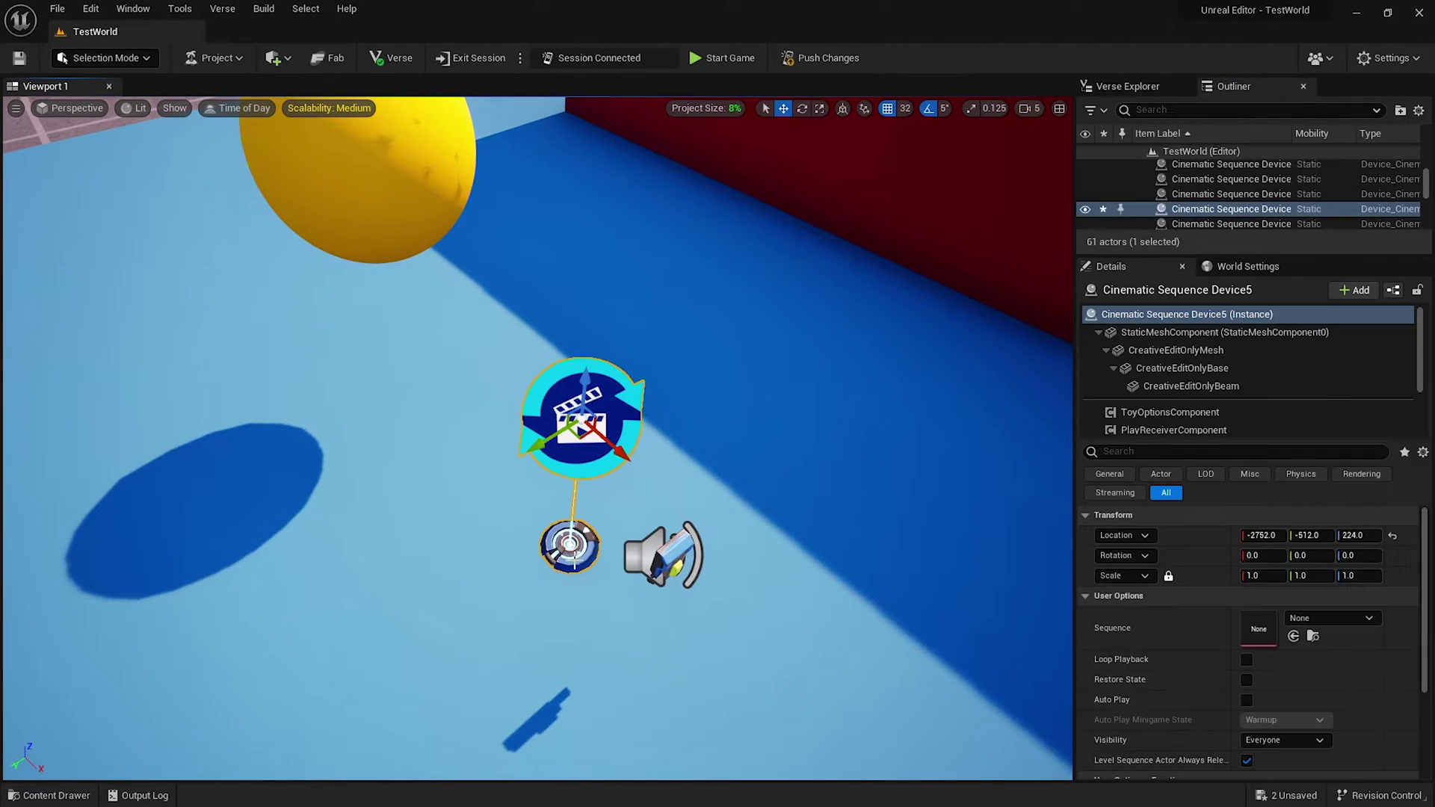
click(1306, 625)
text(color)
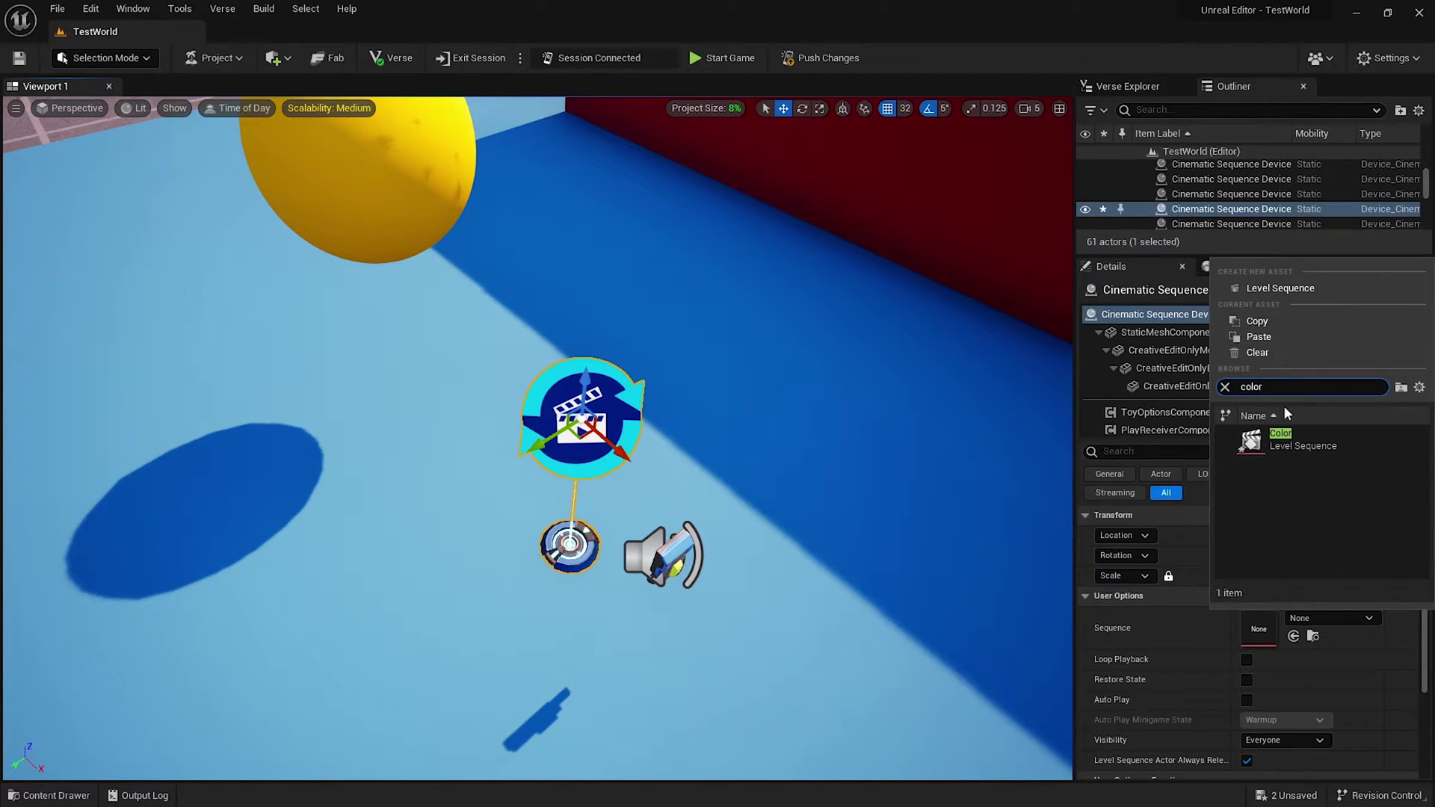
click(1298, 448)
scroll(1286, 686, down, 2)
scroll(1308, 676, down, 1)
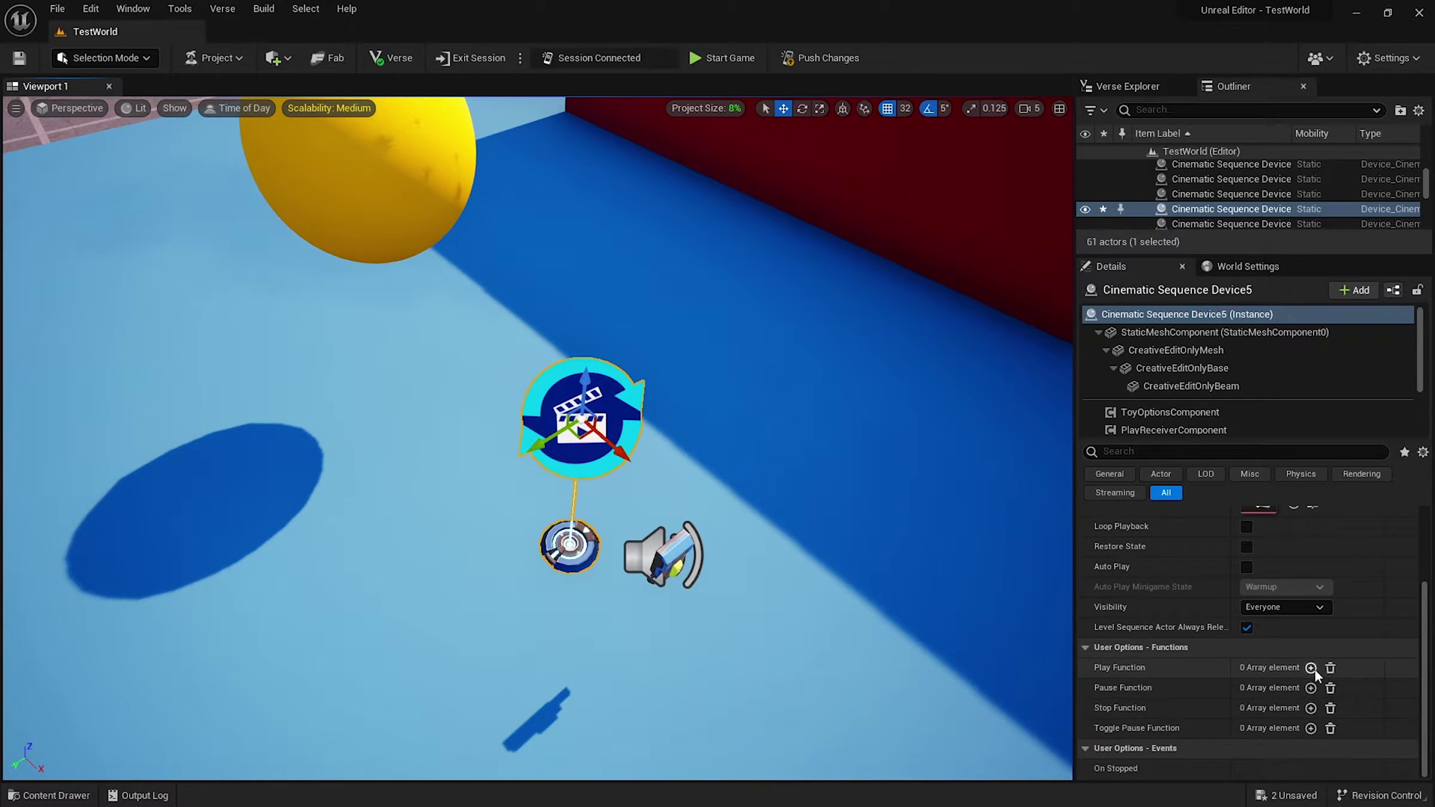
click(1310, 668)
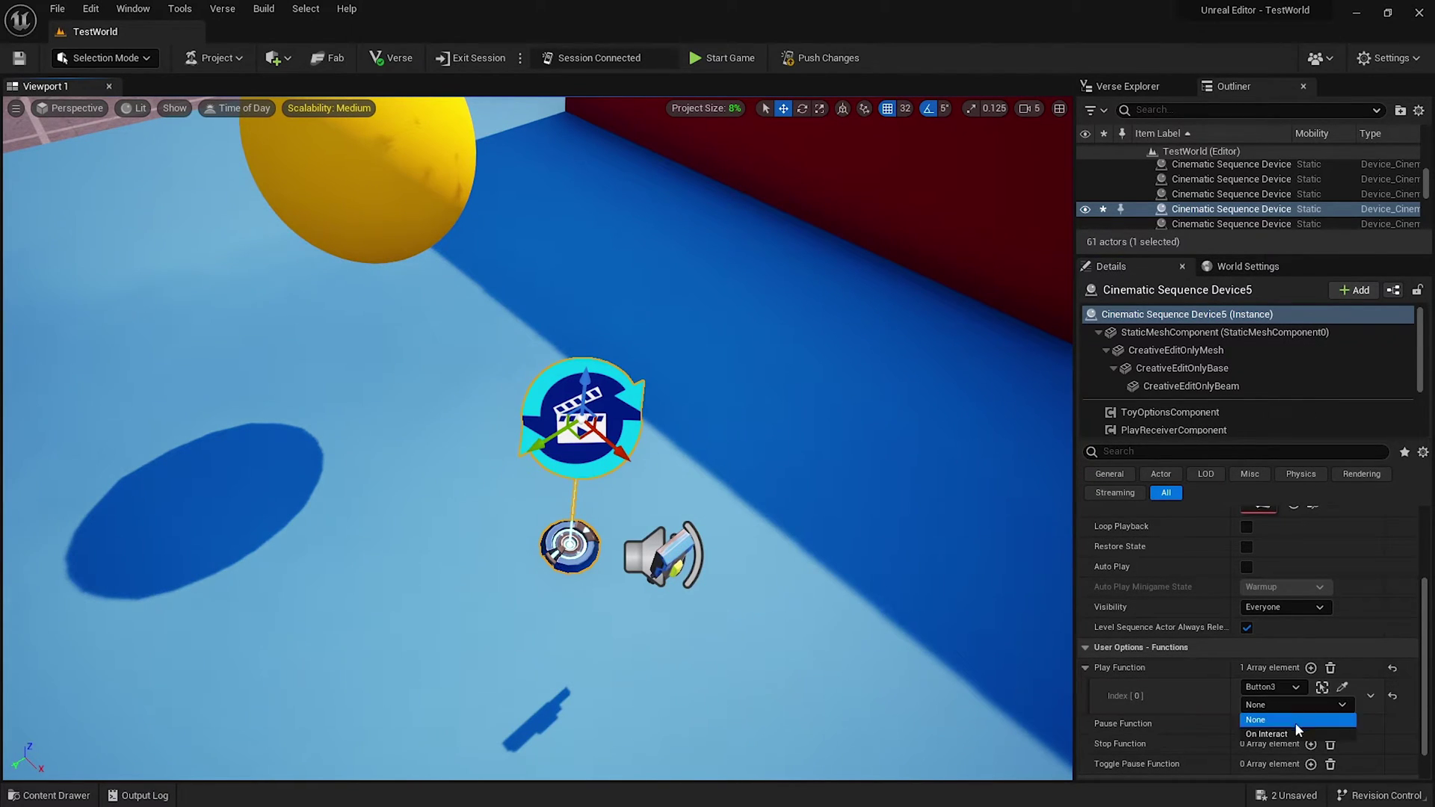
click(665, 559)
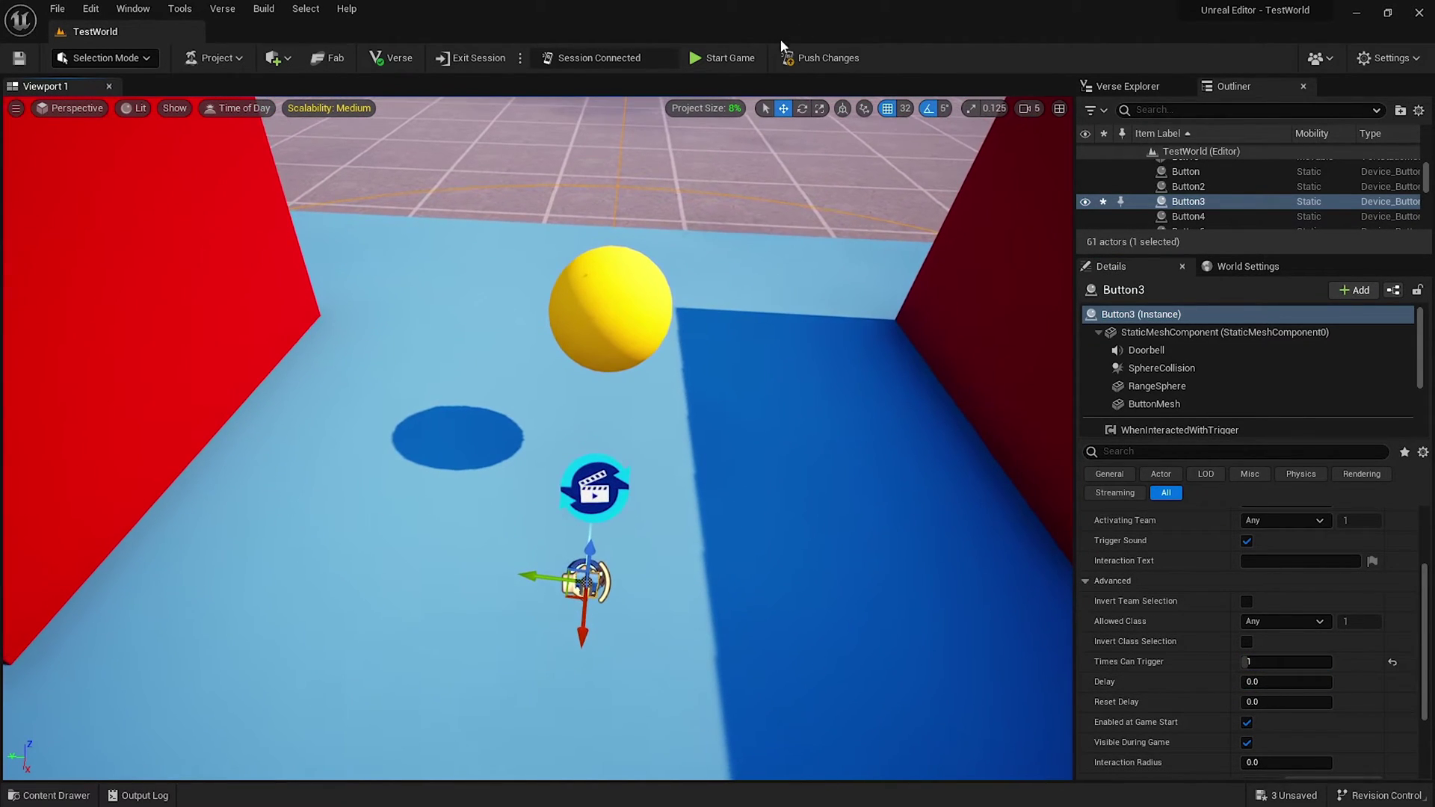
Push and save the button, device and Color sequence, then press F in game to test.
click(821, 58)
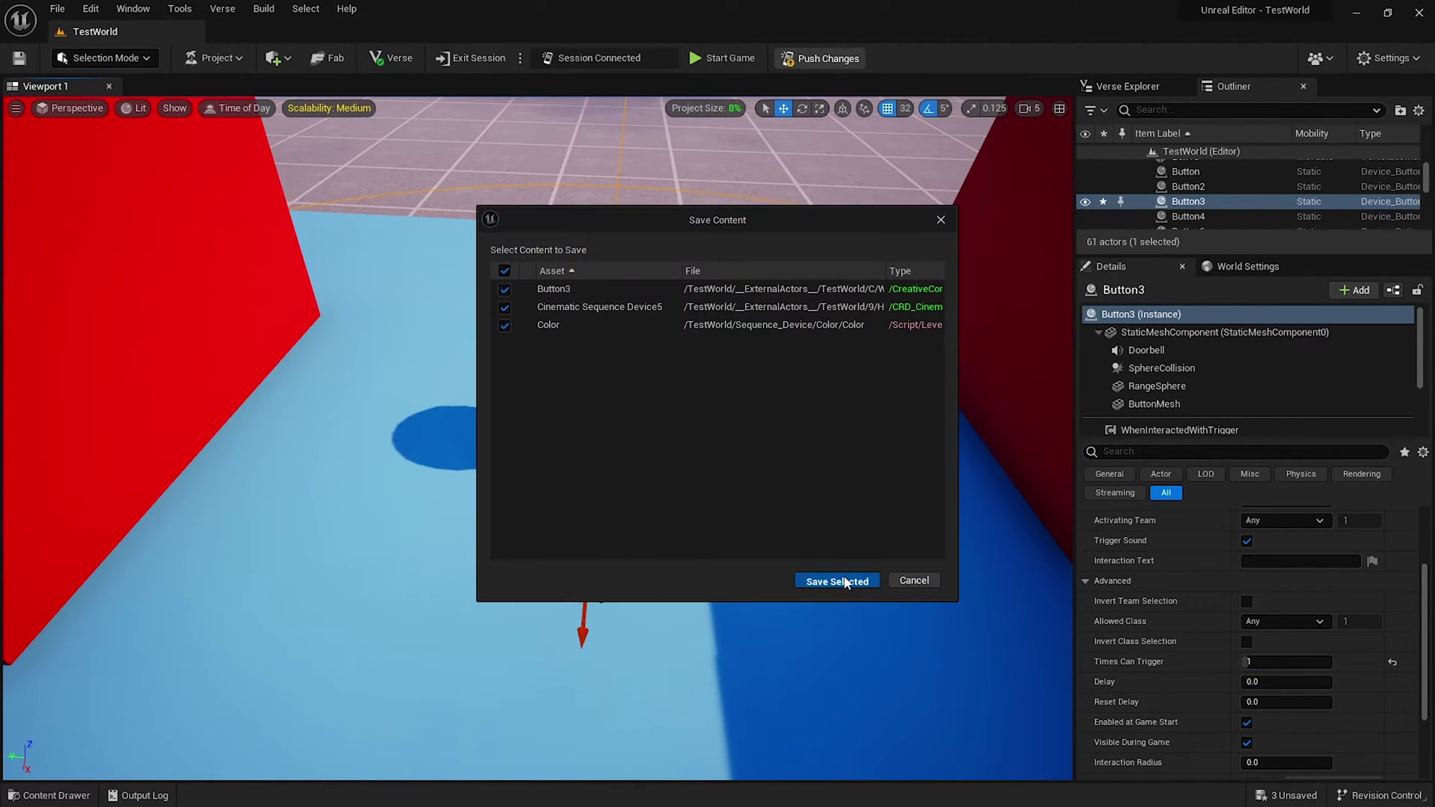
click(845, 582)
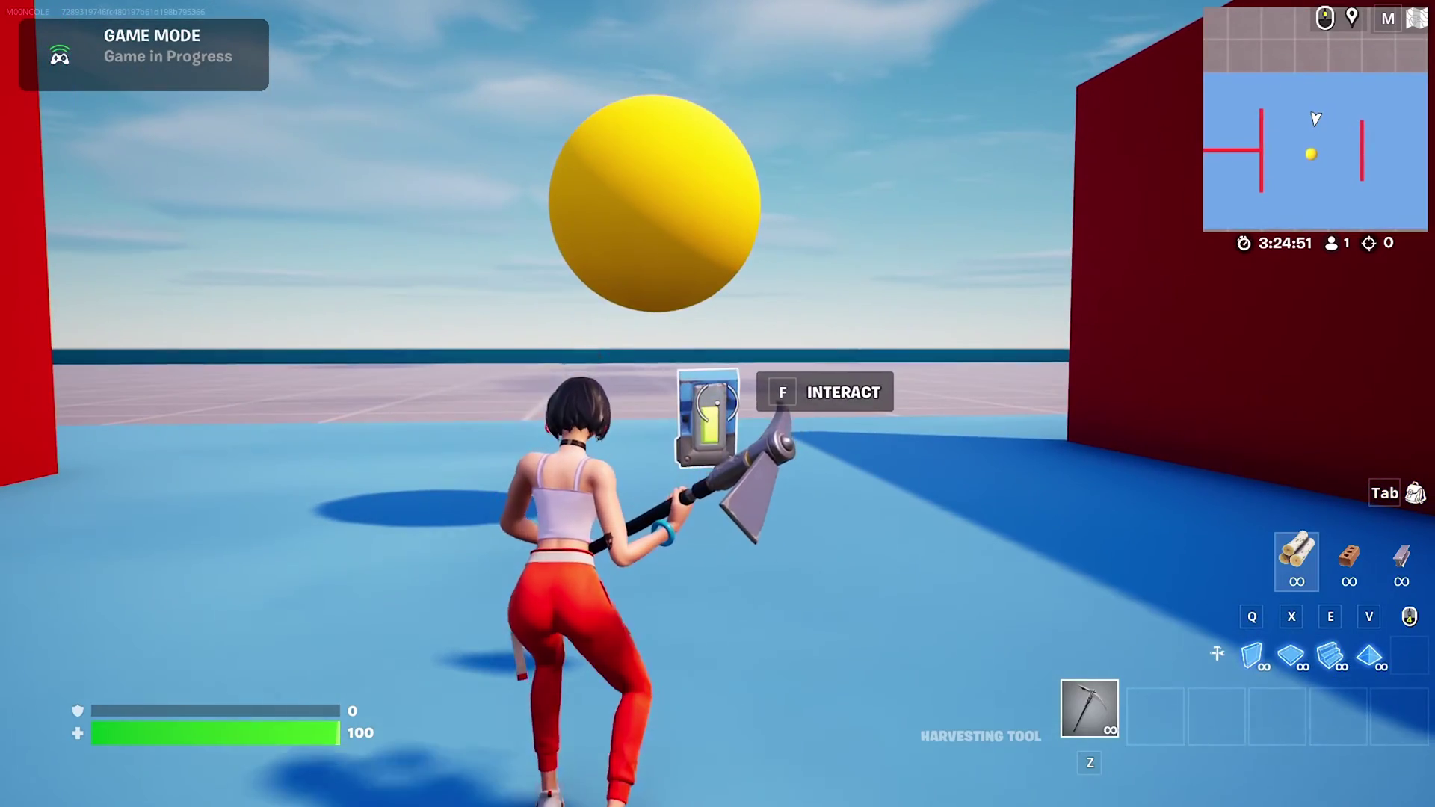
key(f)
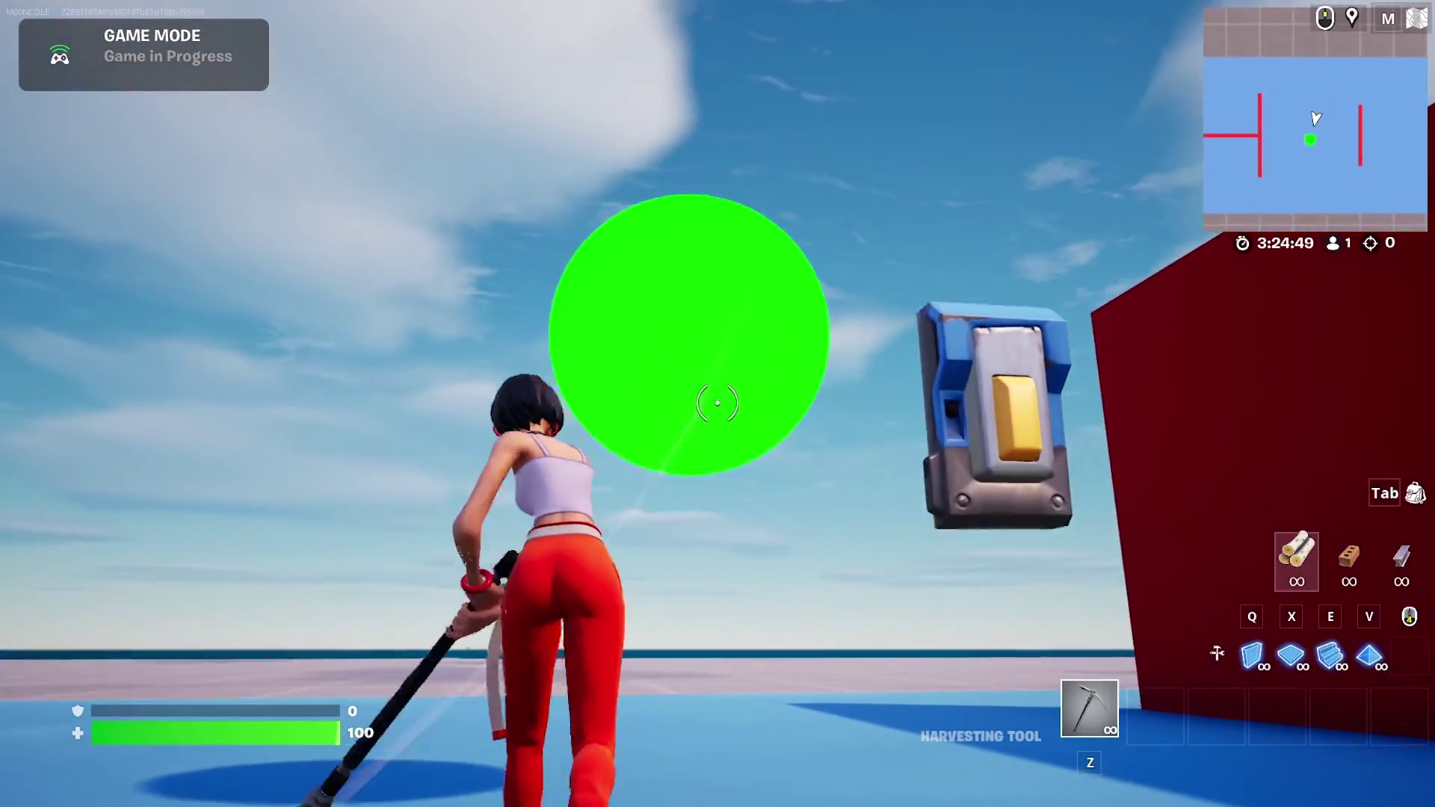
click(717, 402)
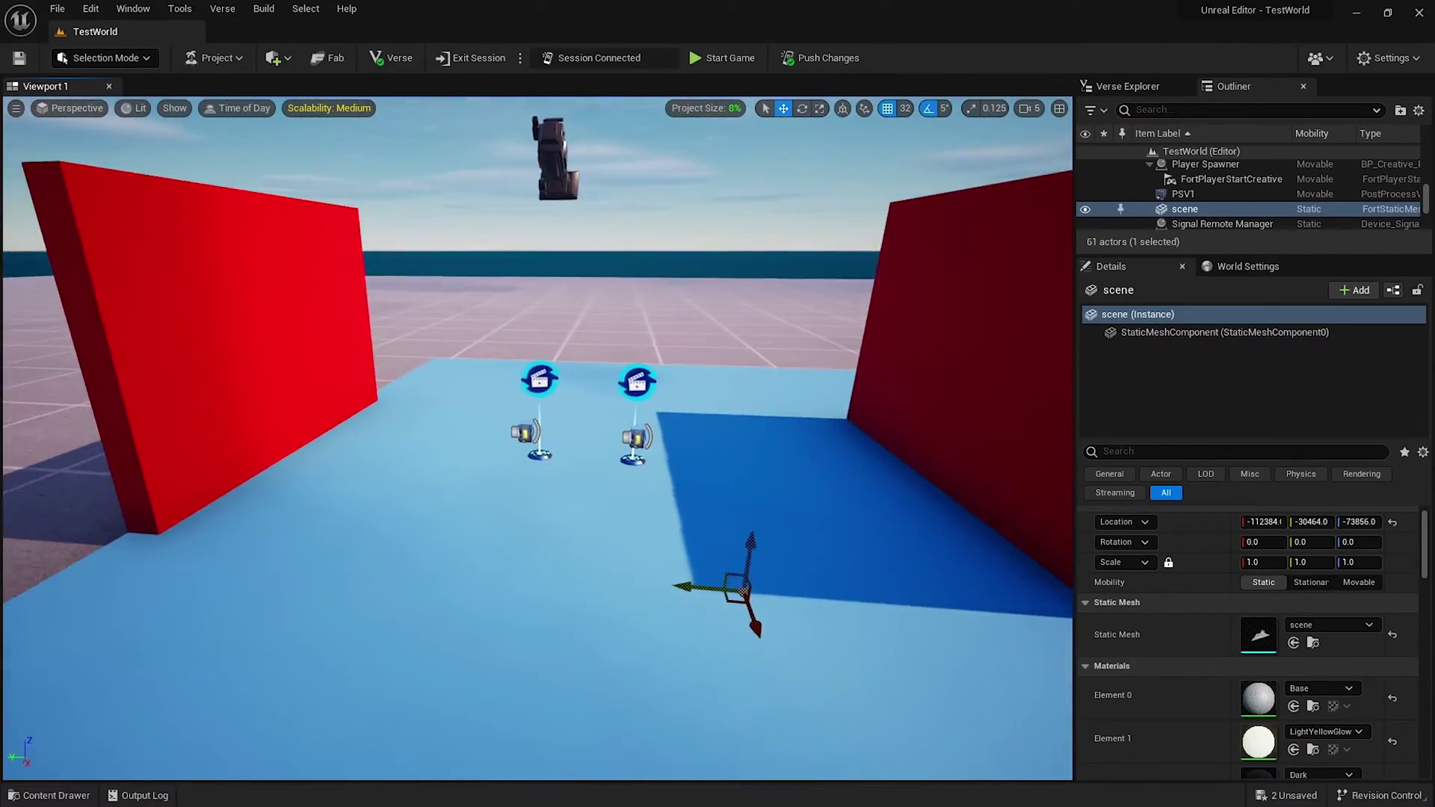
Create the In_starwars level sequence in the StarWars folder and open it.
key(ctrl+space)
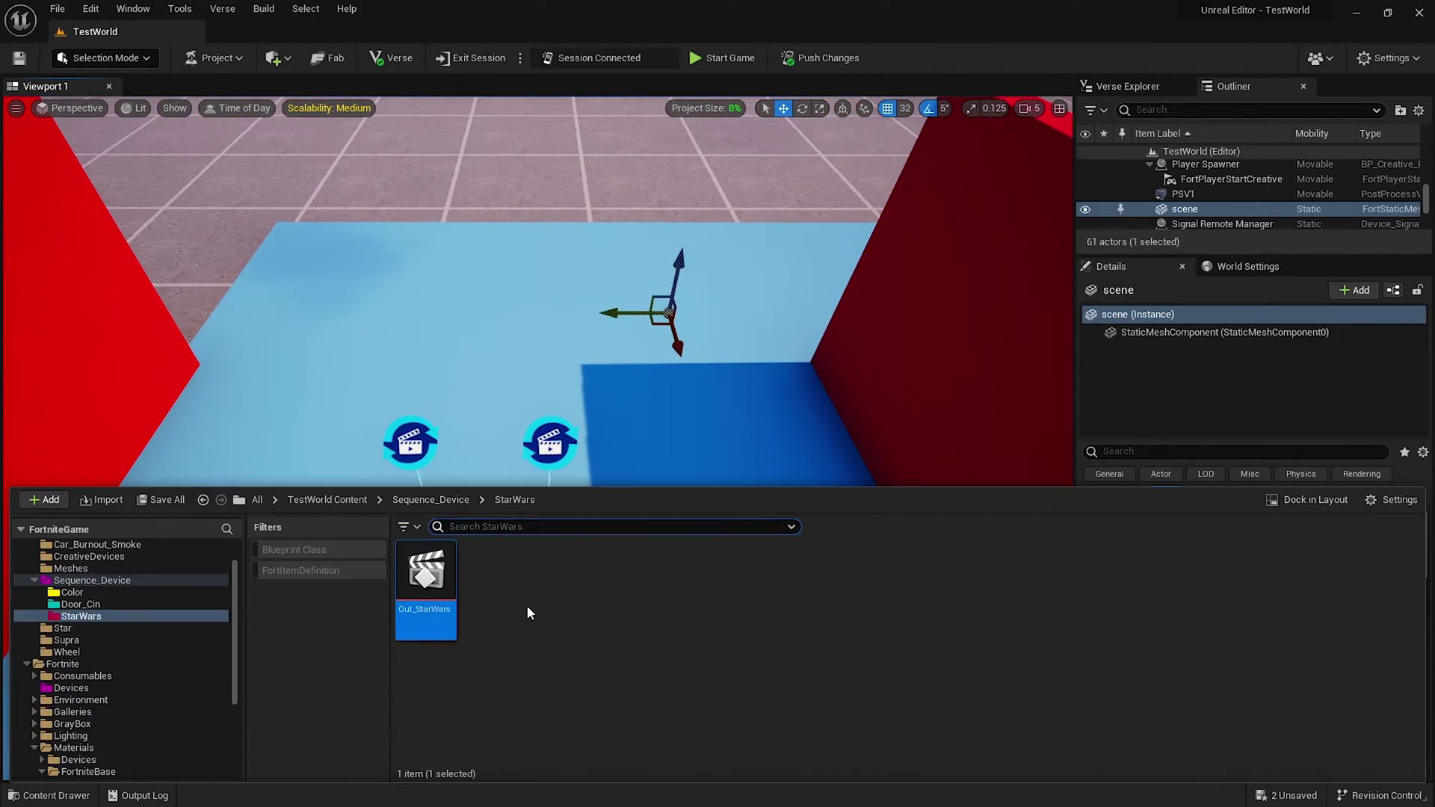
right_click(496, 582)
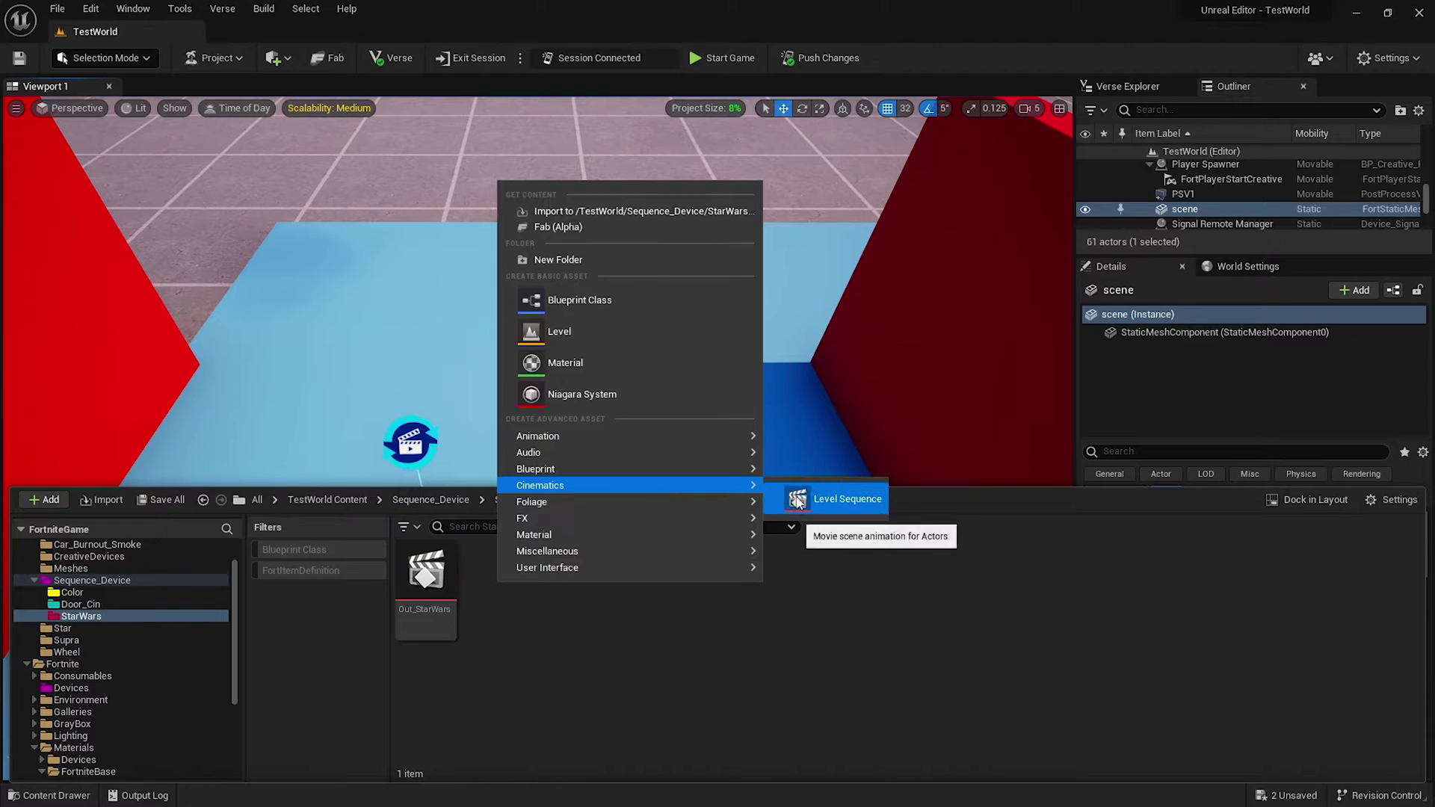
click(796, 495)
text(In_starwars)
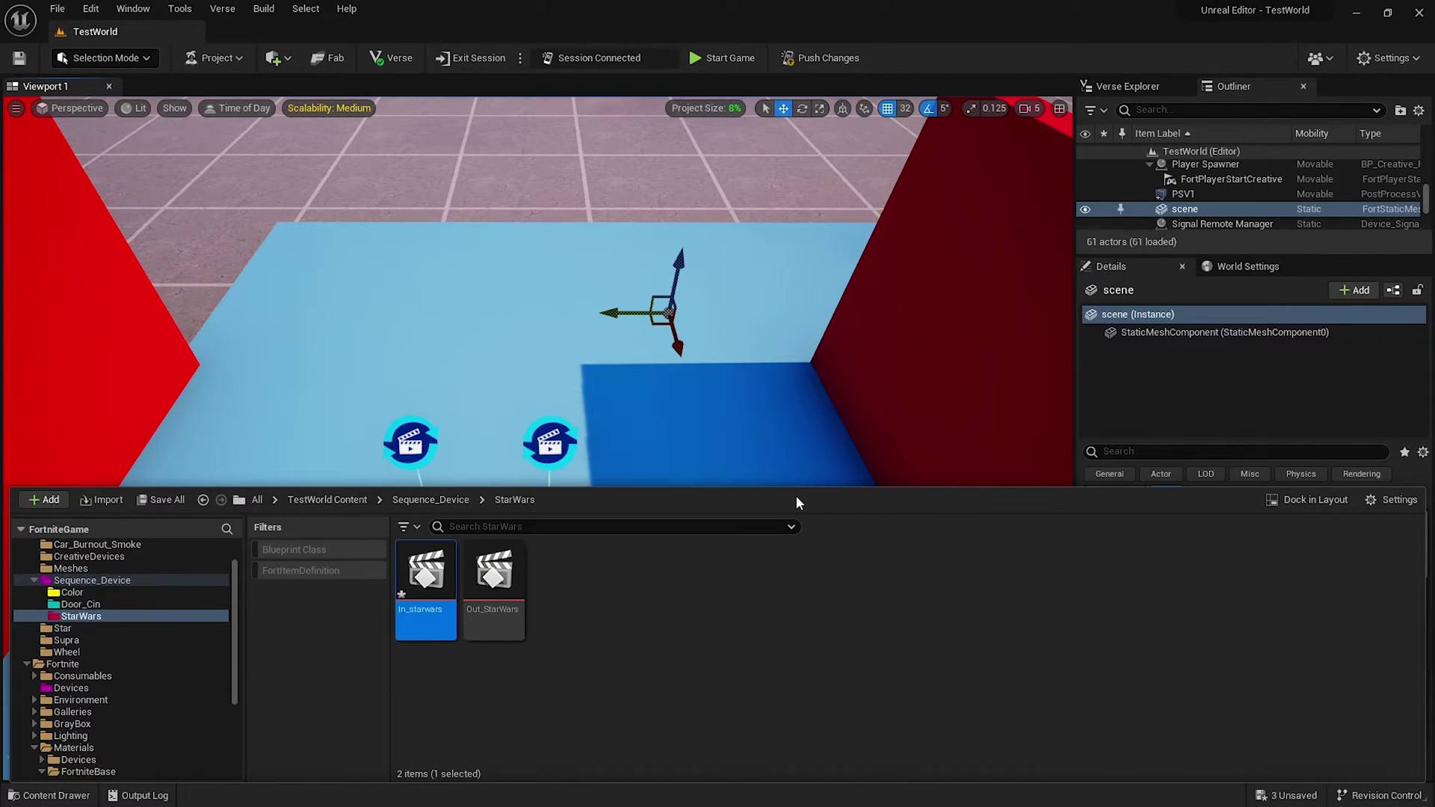
double_click(446, 580)
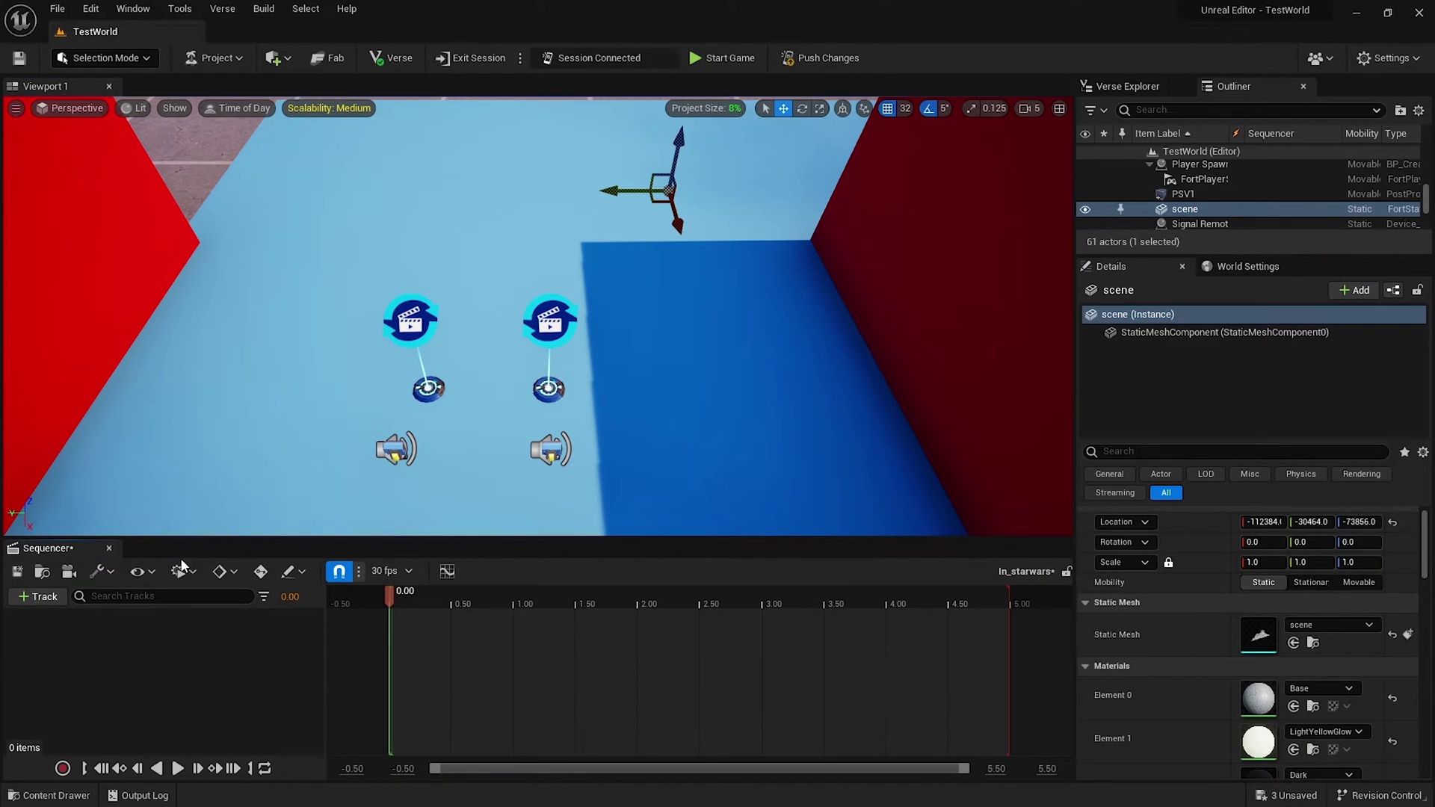
Add the scene spaceship to In_starwars and raise it into the sky.
key(f)
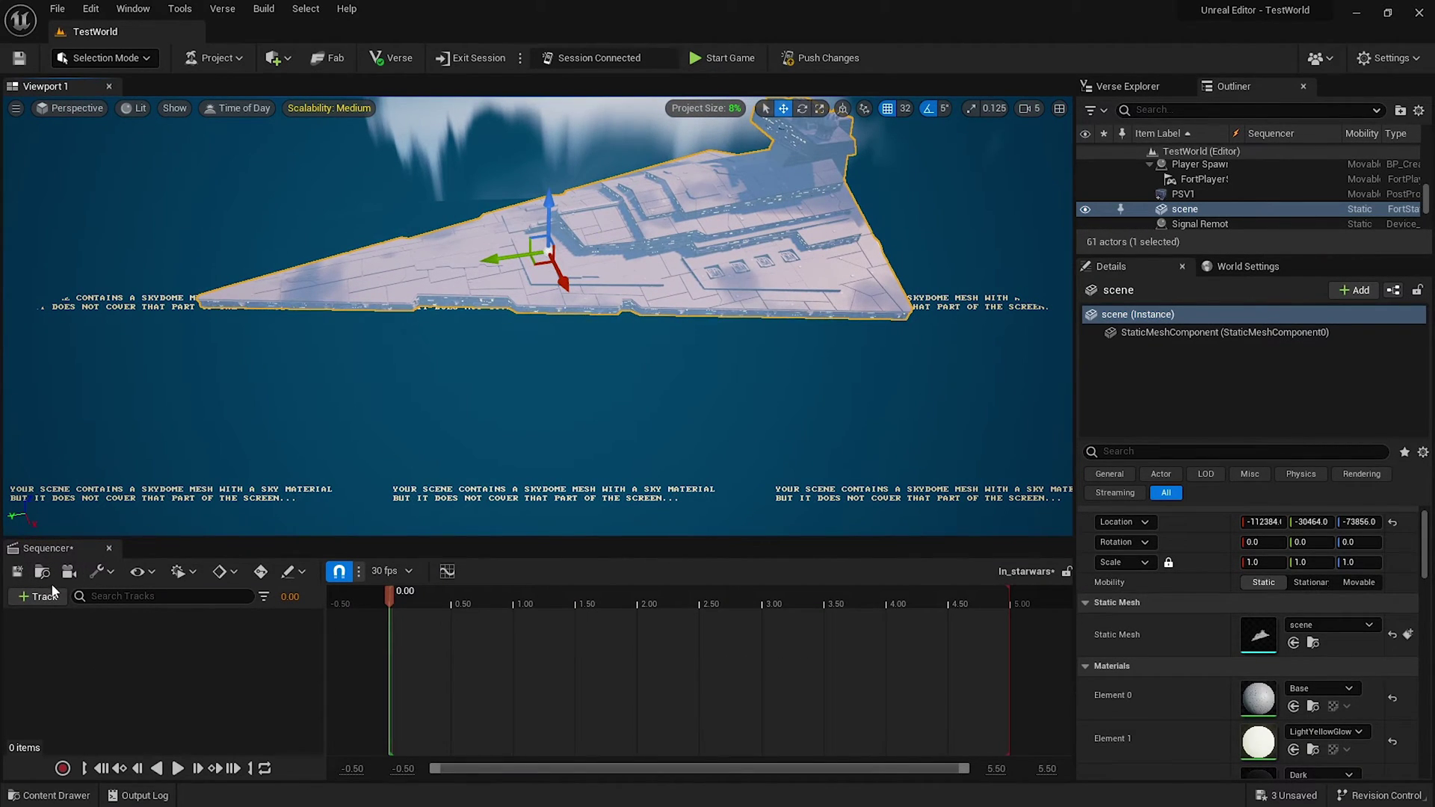
click(52, 592)
mouse_move(100, 411)
click(289, 404)
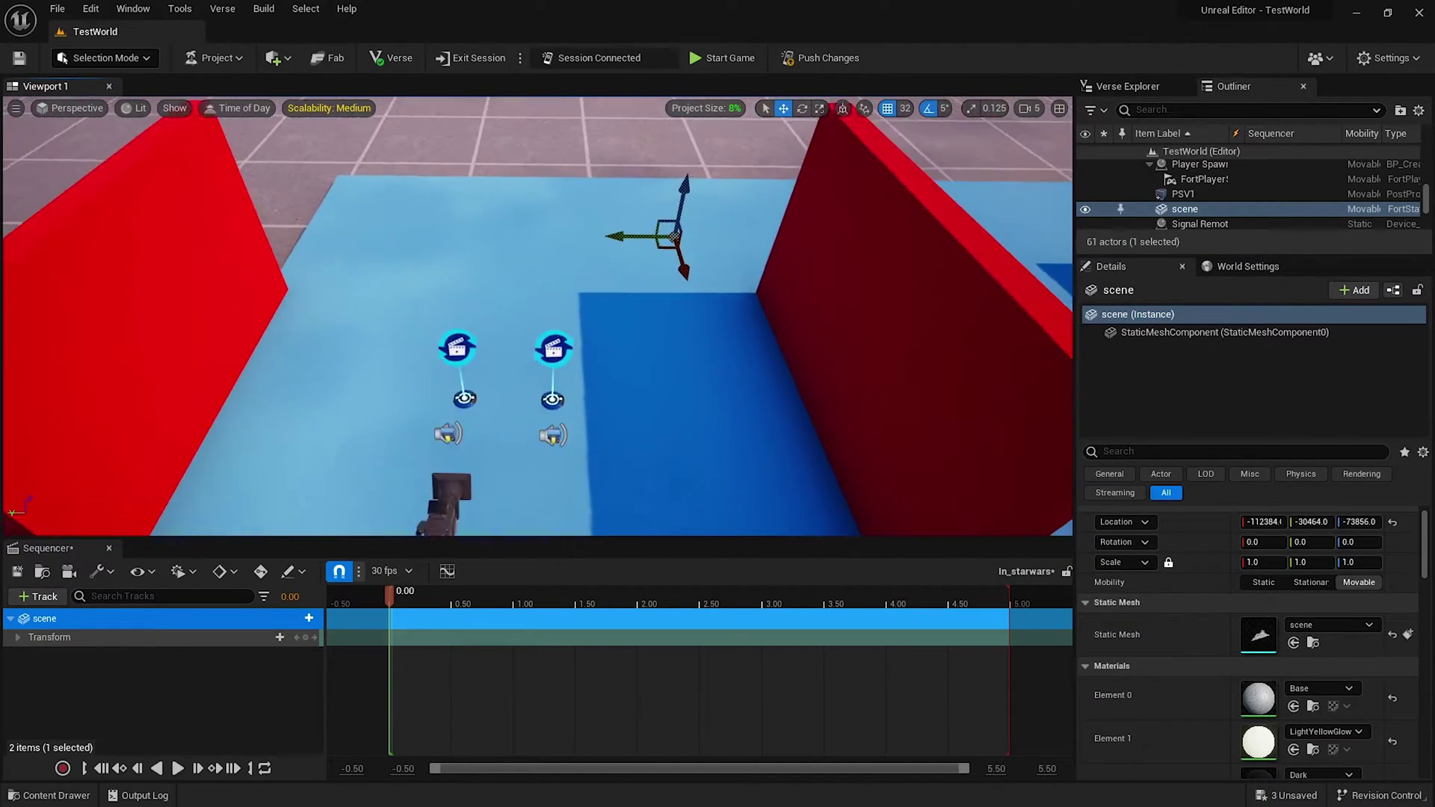
mouse_move(683, 195)
mouse_down()
mouse_move(623, 398)
mouse_move(531, 342)
mouse_move(457, 359)
mouse_up()
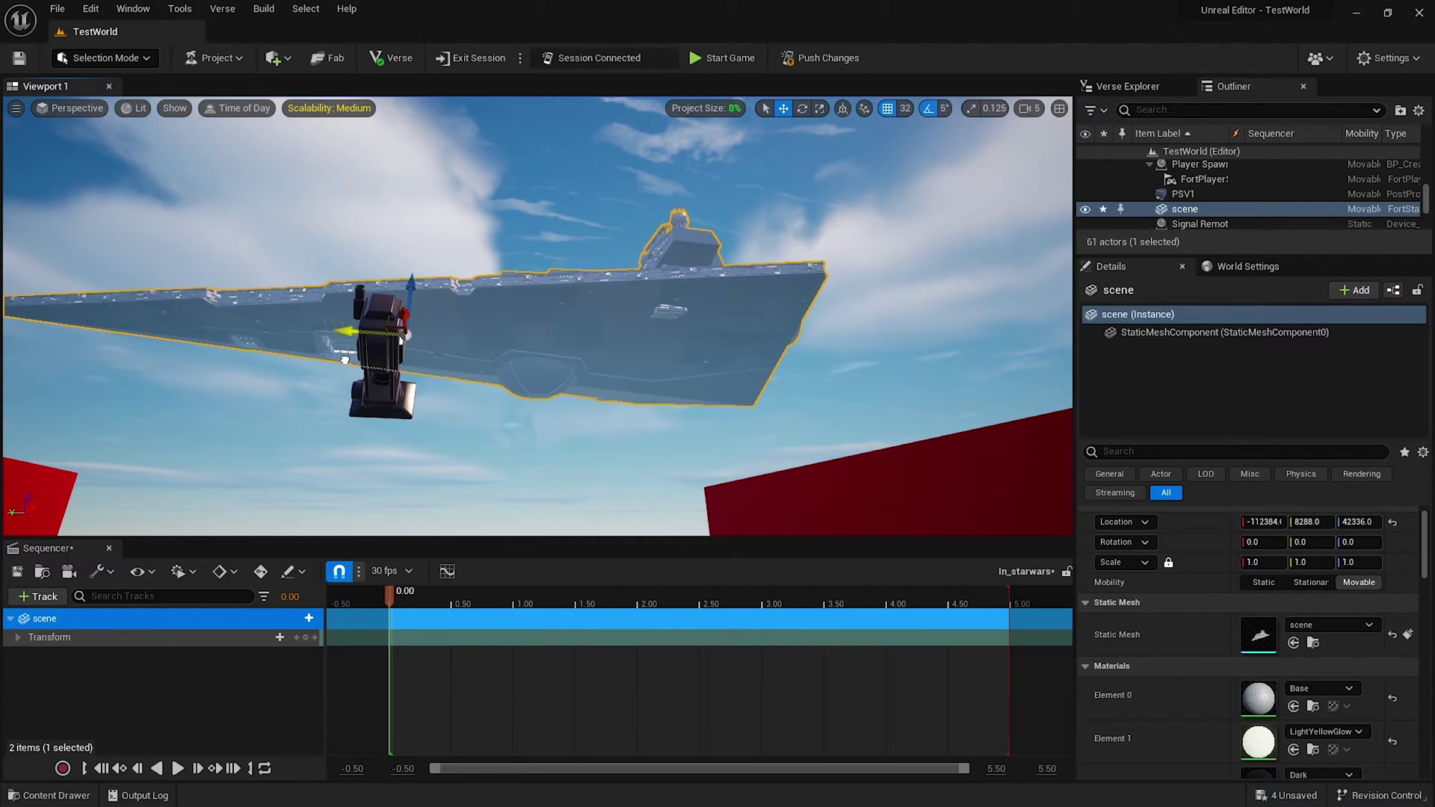
middle_drag(457, 358, 298, 359)
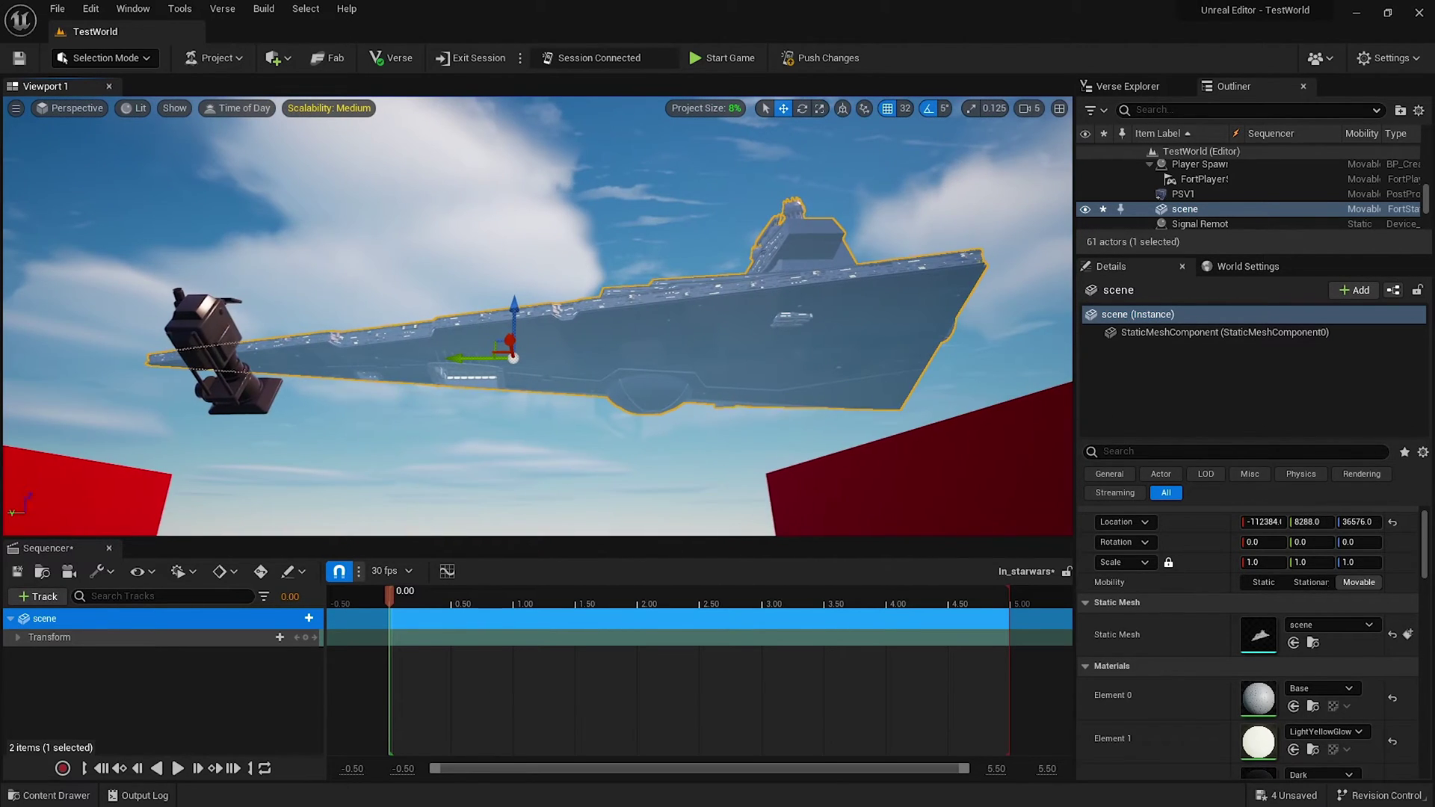
click(17, 637)
Delete the ship's Rotation sub-track and add a second Location key at one second.
click(250, 661)
key(Delete)
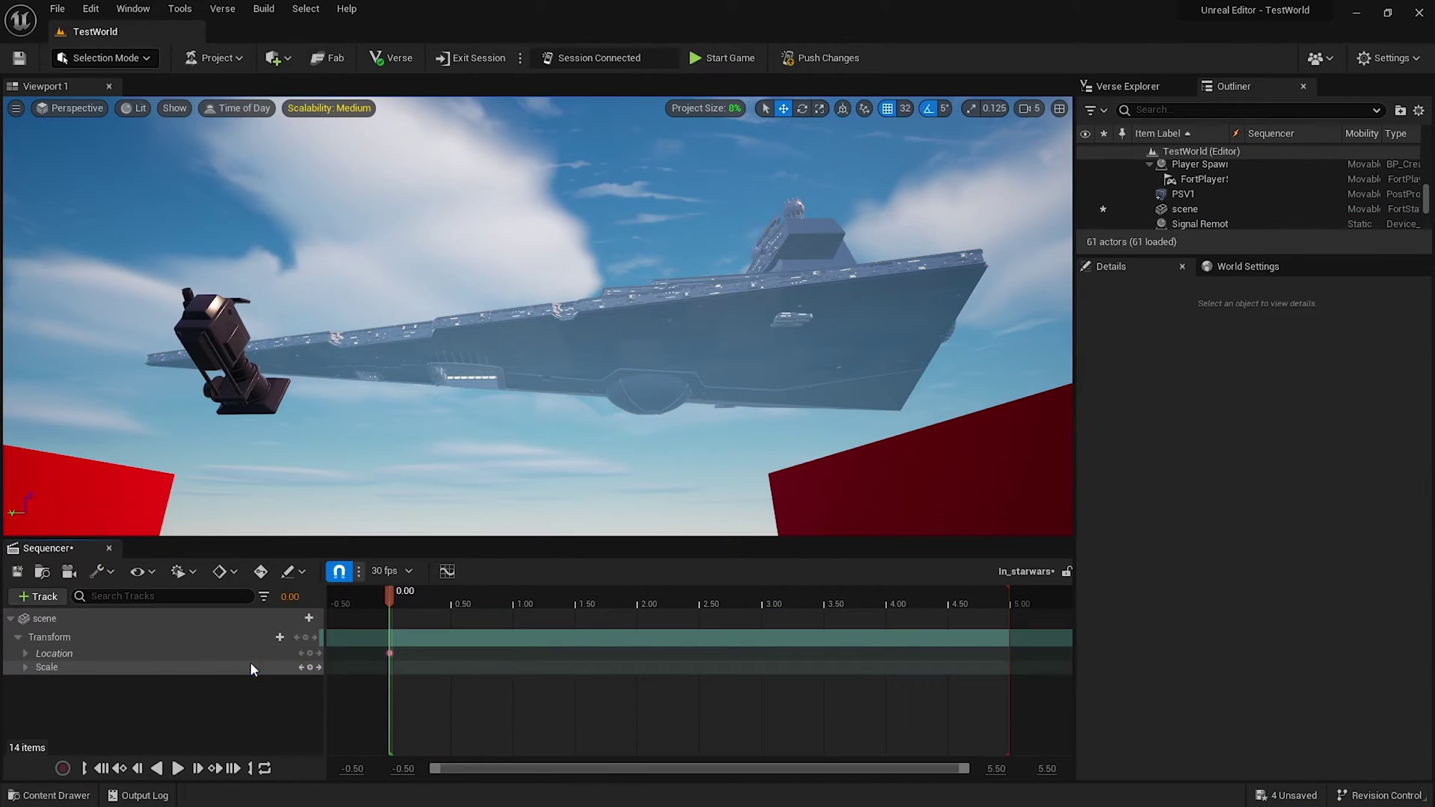
mouse_move(410, 598)
mouse_down()
mouse_move(517, 598)
mouse_move(389, 601)
mouse_move(535, 584)
mouse_up()
click(309, 653)
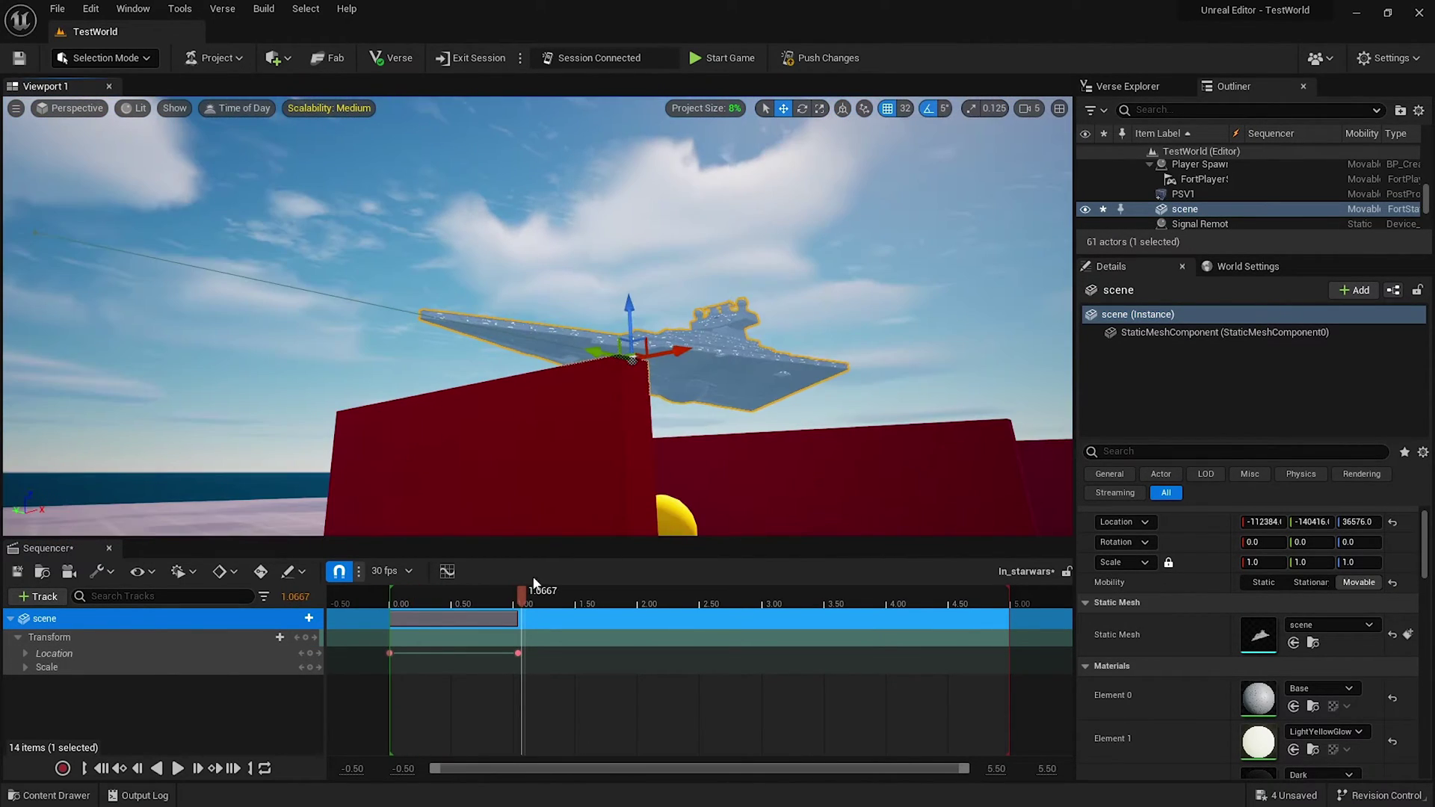
Expand the ship's Scale channels and set the scale keys to linear interpolation.
click(25, 666)
click(303, 689)
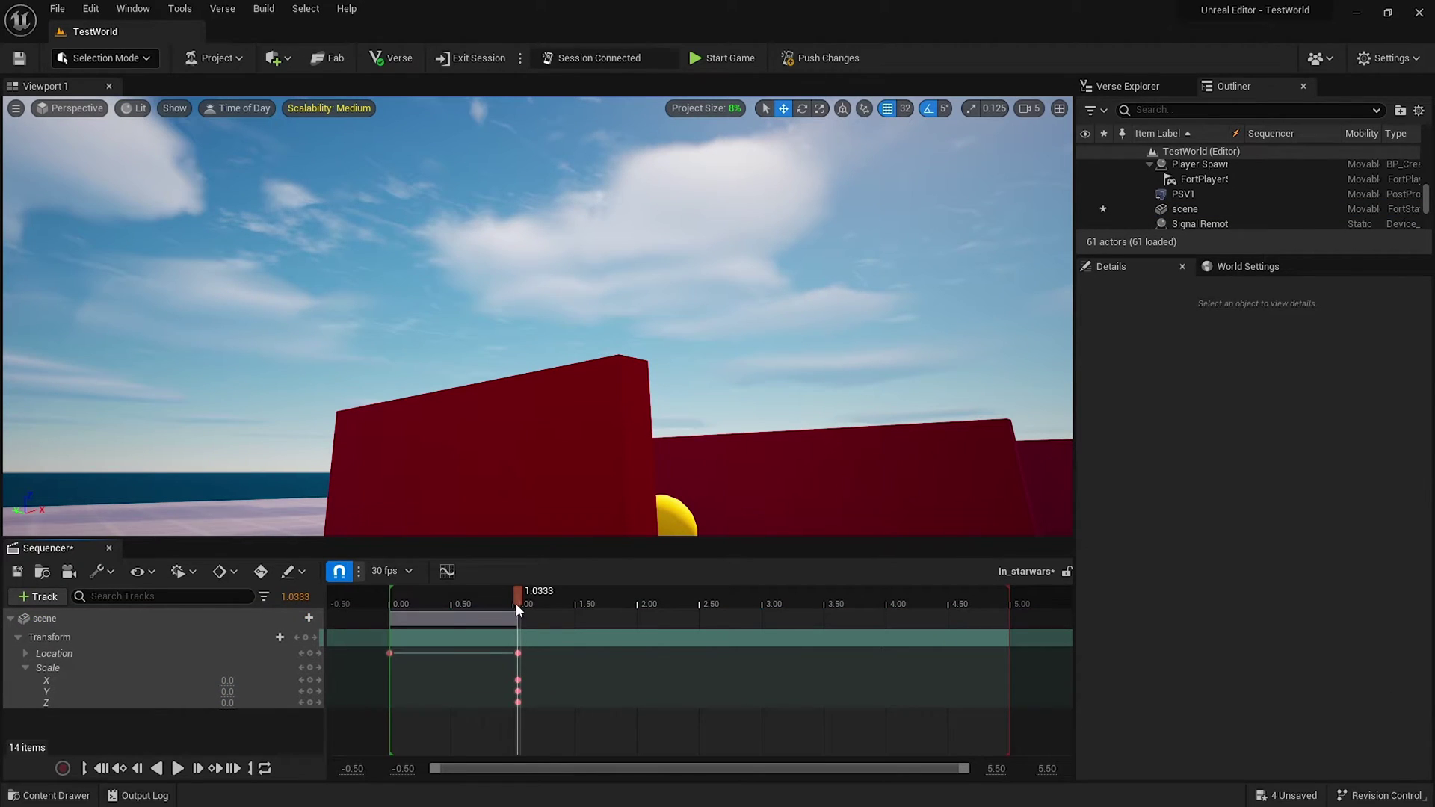
click(231, 679)
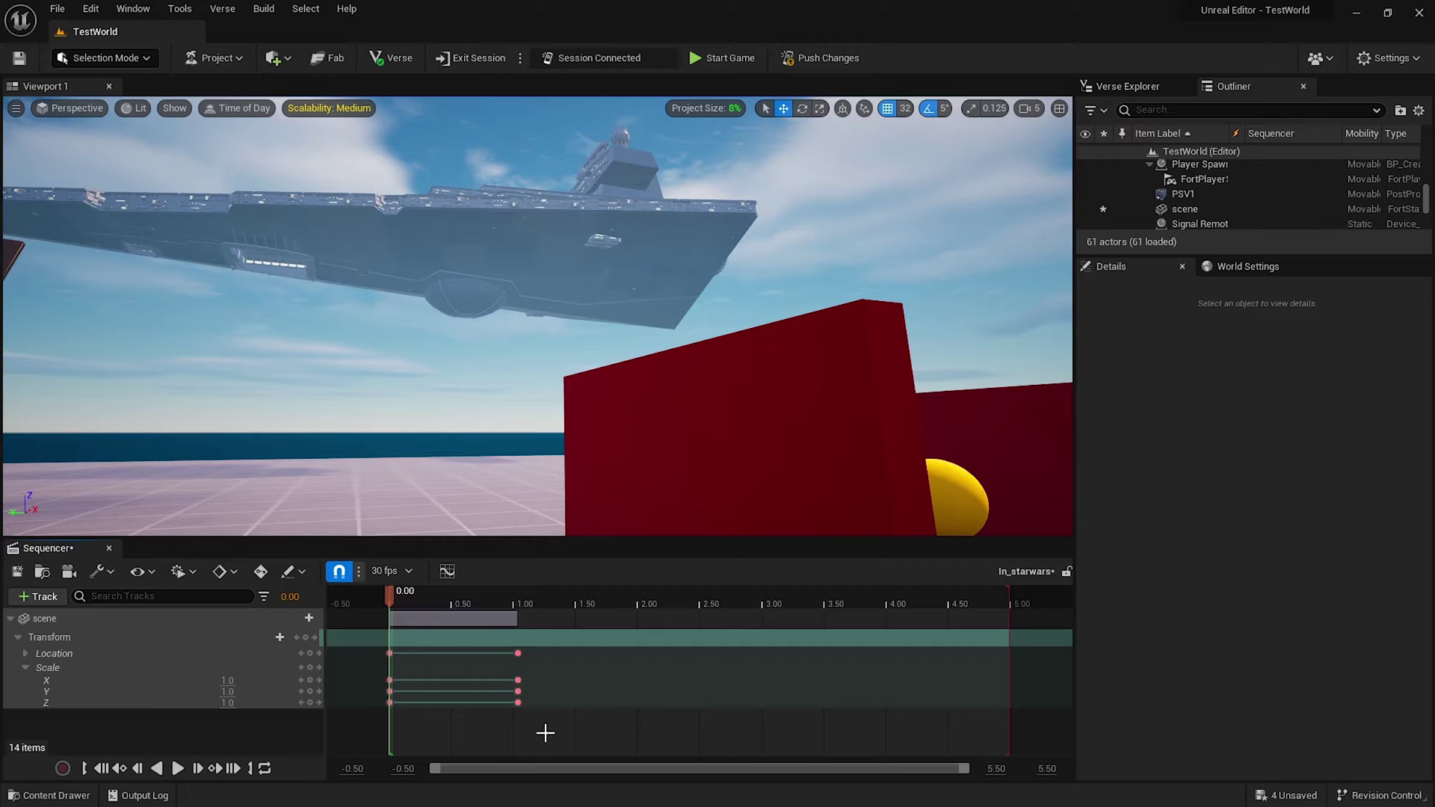
right_click(545, 733)
click(472, 476)
click(448, 529)
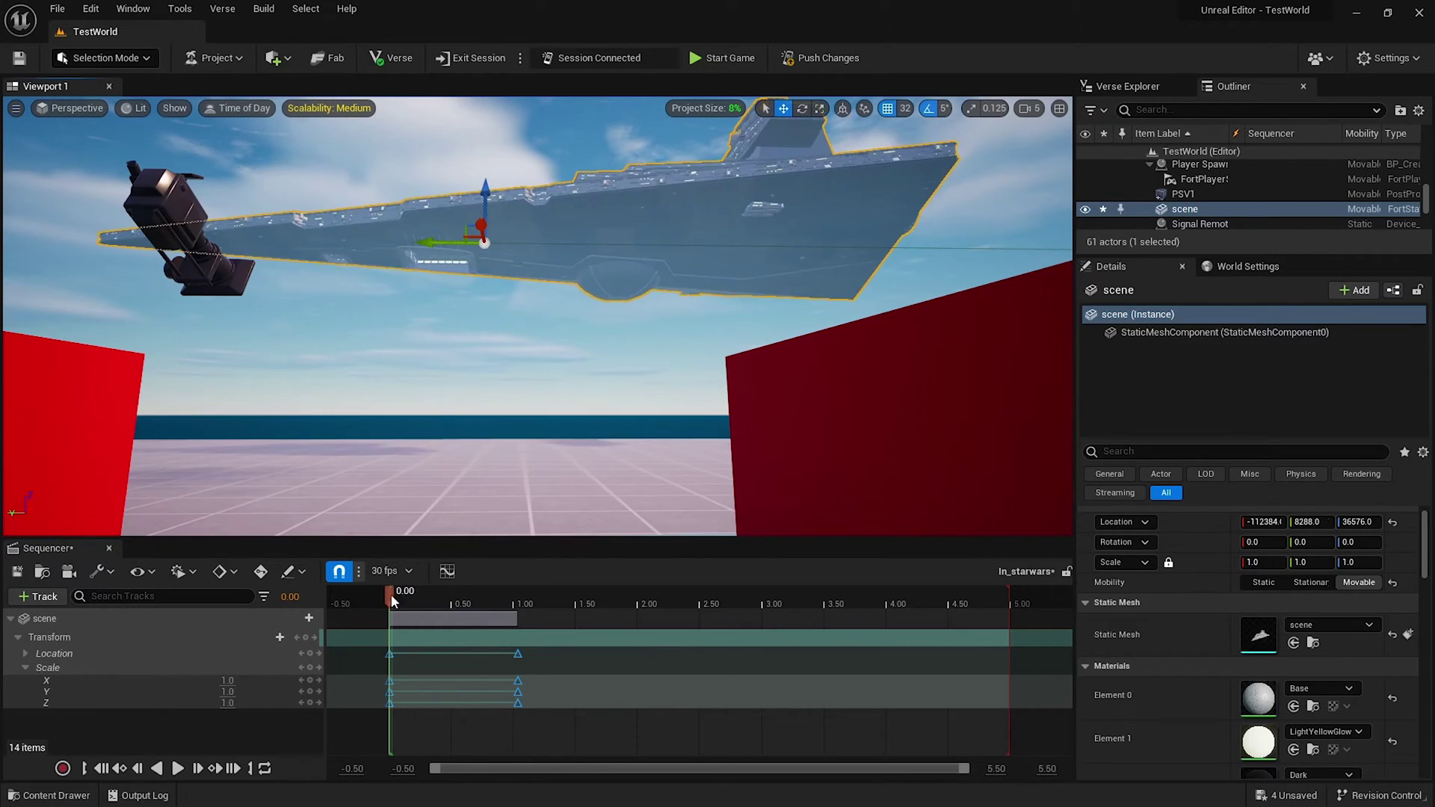
mouse_move(392, 594)
mouse_down()
mouse_move(476, 597)
mouse_move(459, 595)
mouse_up()
key(e)
Move the end keys back to about 0.22 s and check the section properties.
drag(408, 726, 383, 652)
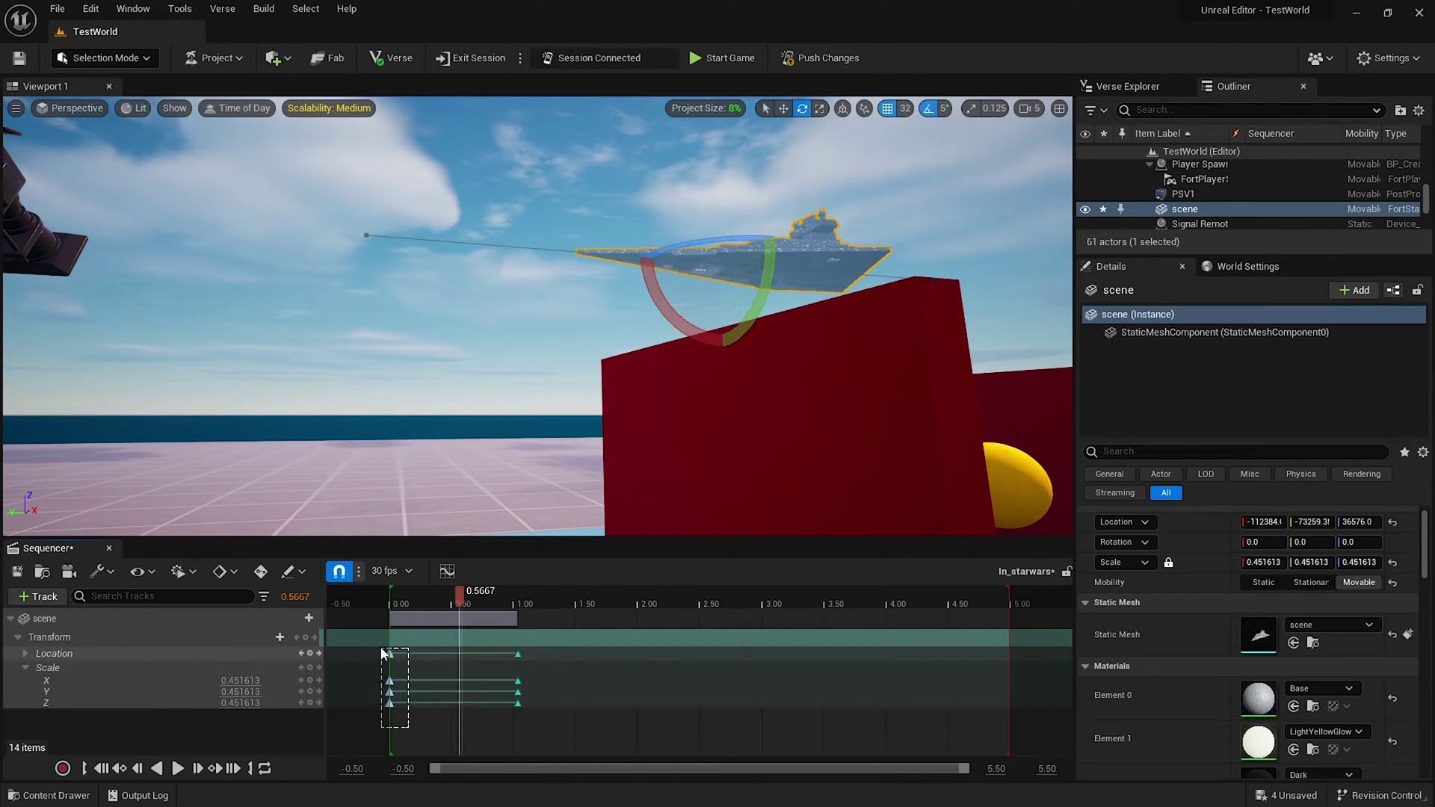
drag(518, 654, 500, 653)
drag(524, 723, 474, 614)
drag(501, 680, 417, 680)
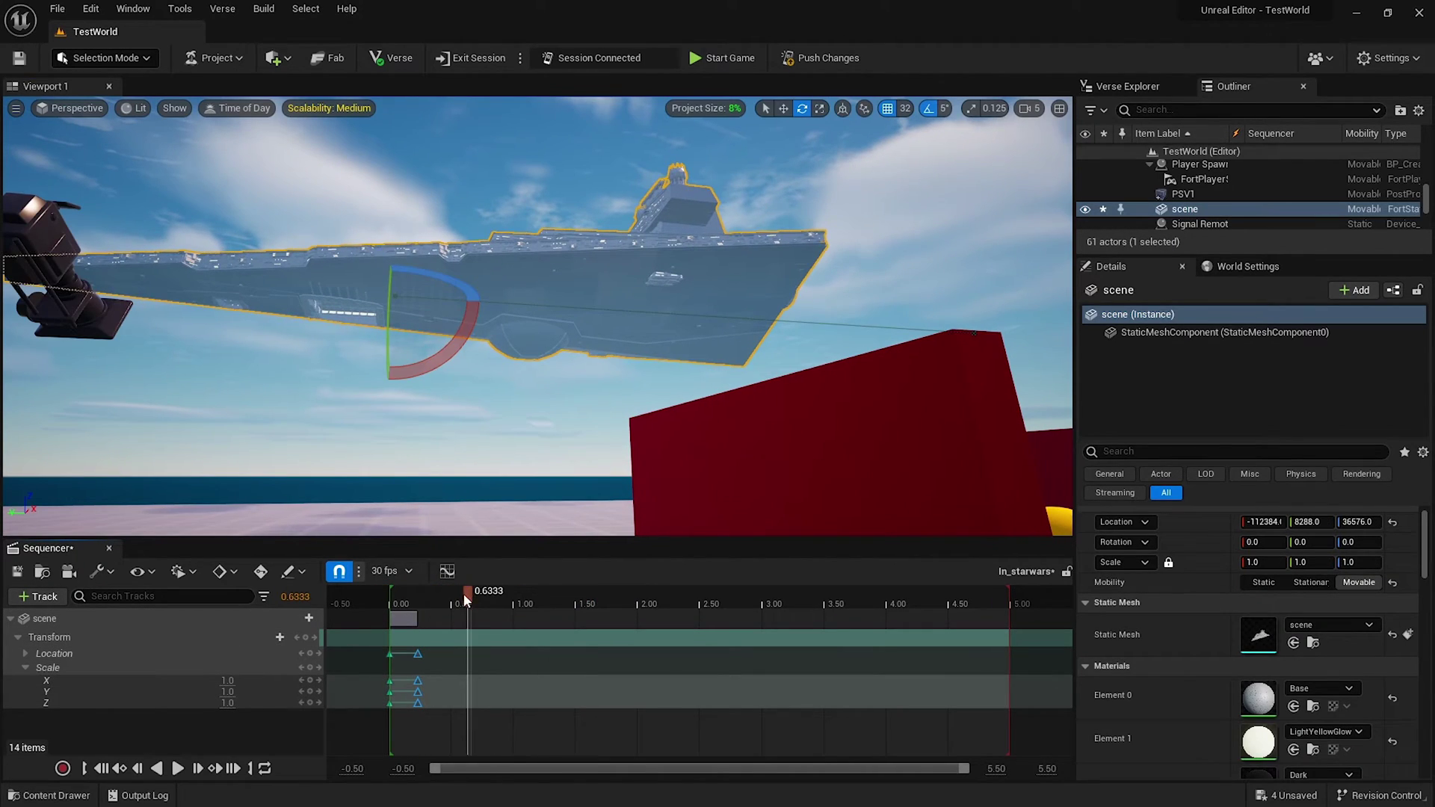
drag(474, 594, 451, 594)
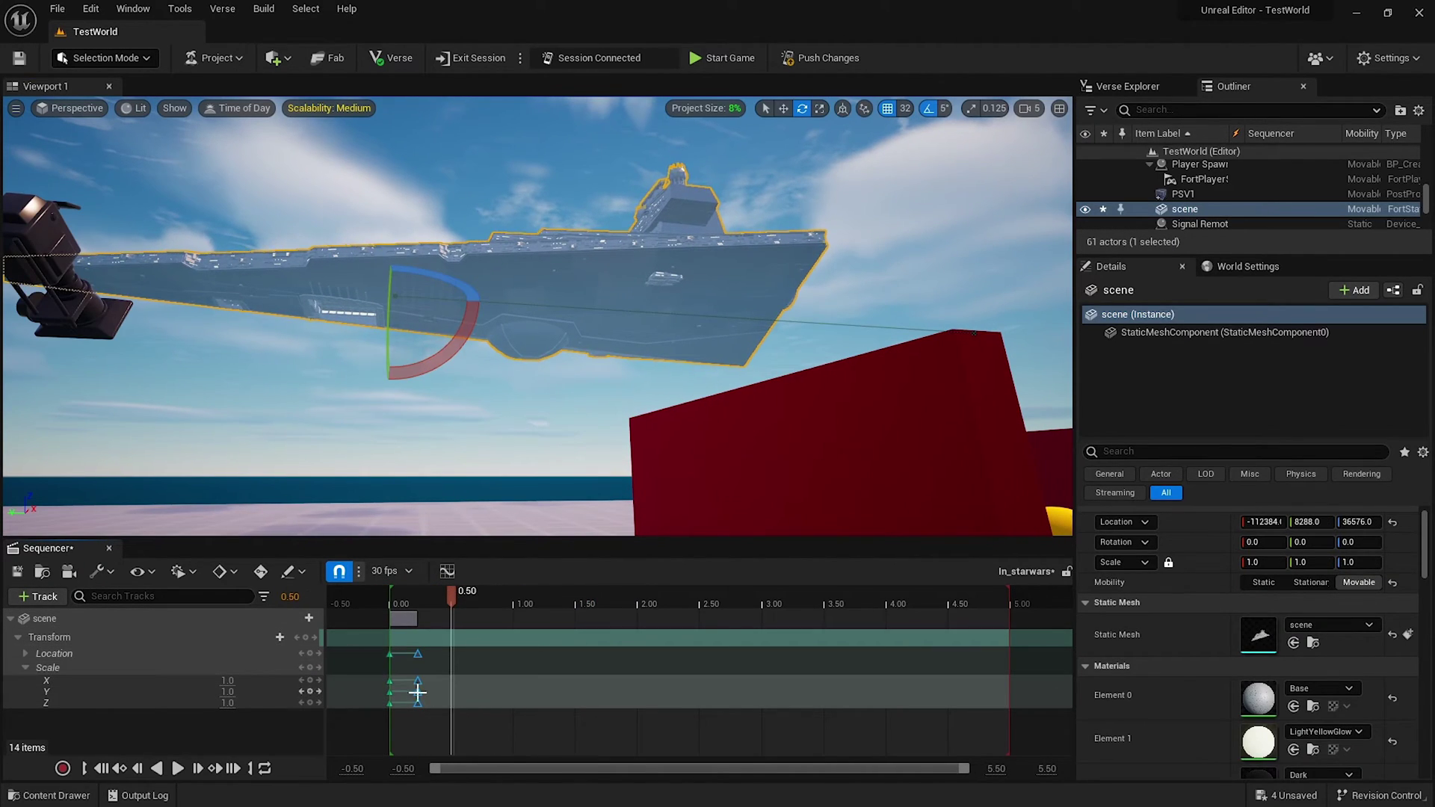
click(453, 679)
right_click(466, 667)
mouse_move(523, 261)
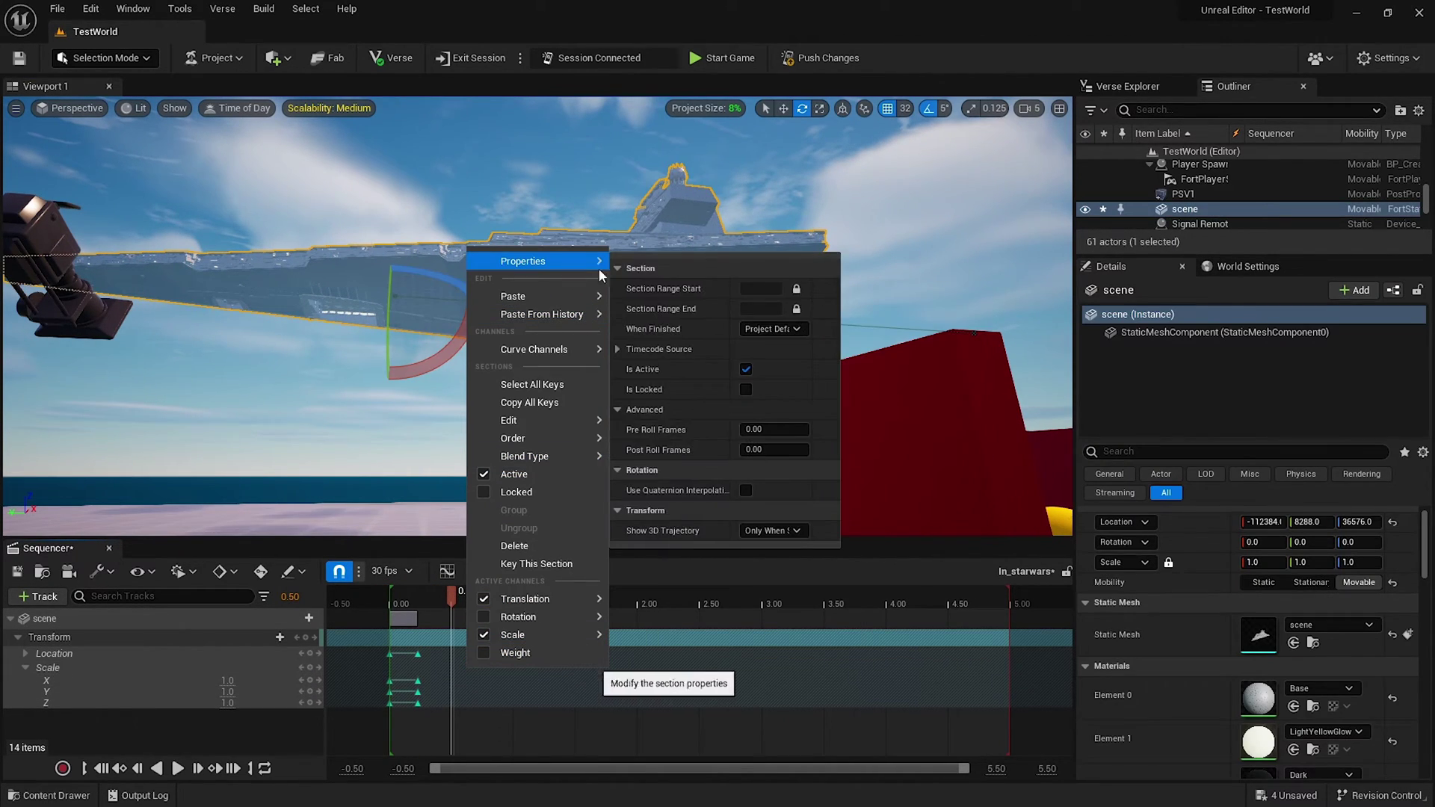
click(770, 348)
Assign the In_starwars sequence to Cinematic Sequence Device4.
click(365, 544)
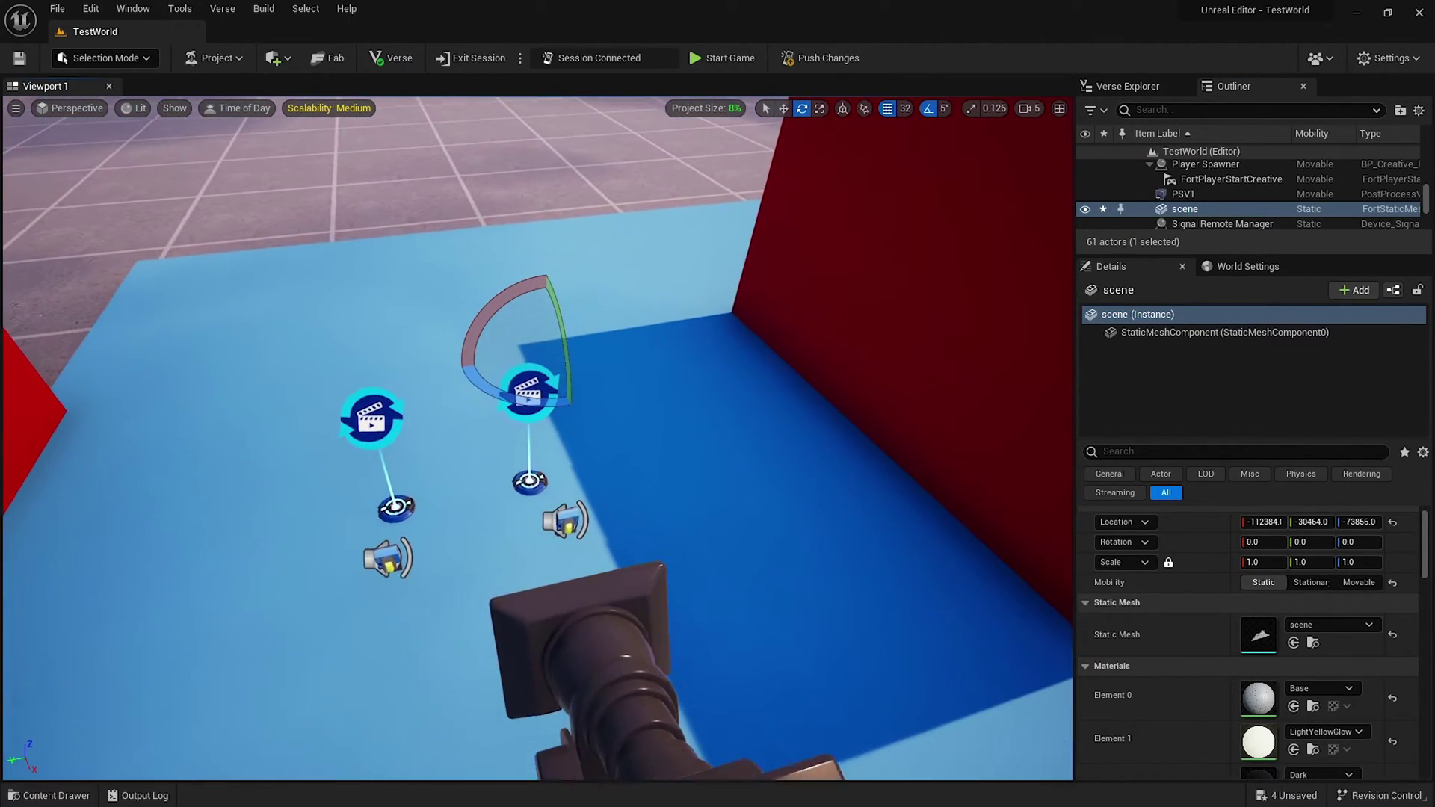
key(w)
click(522, 390)
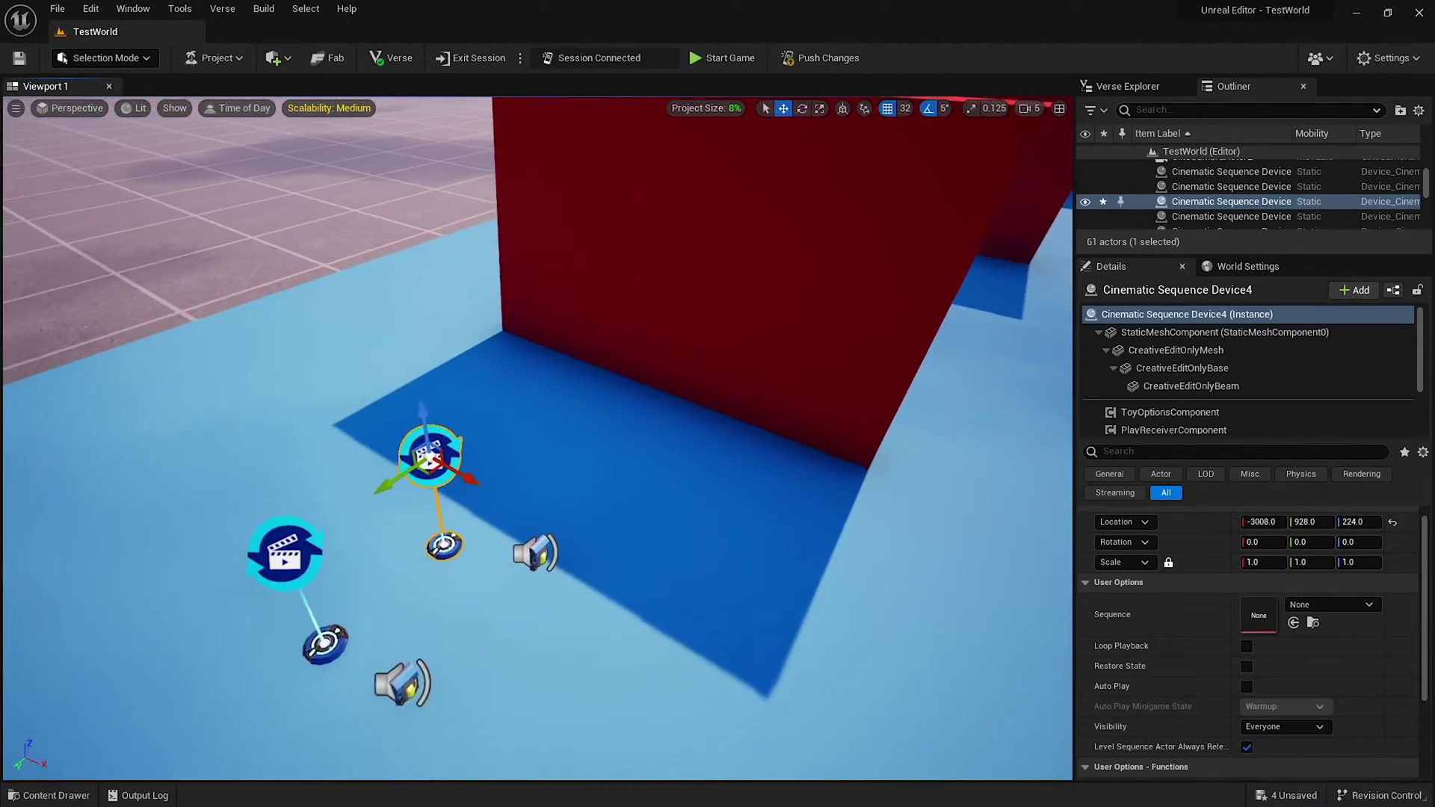
click(1330, 604)
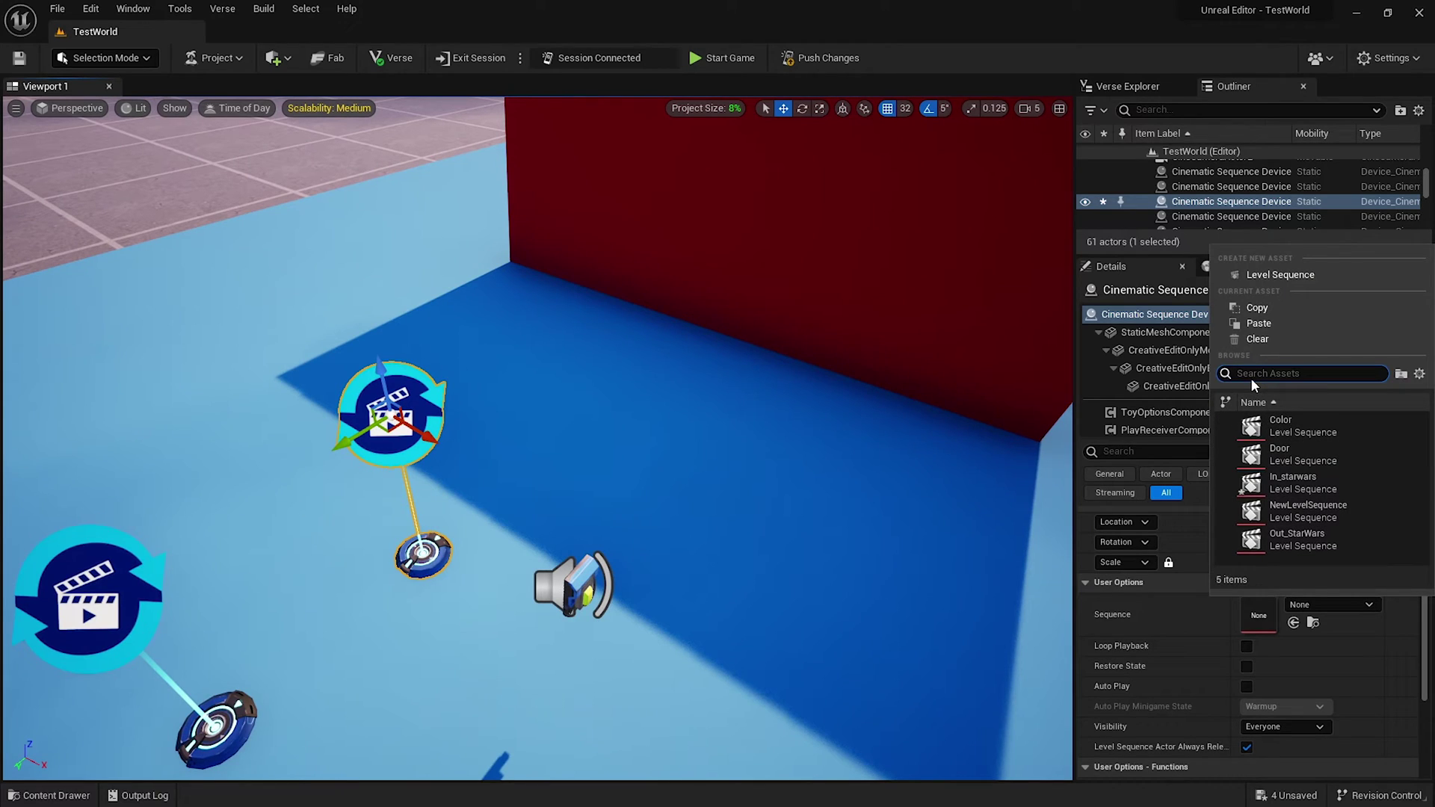
text(in)
click(1304, 455)
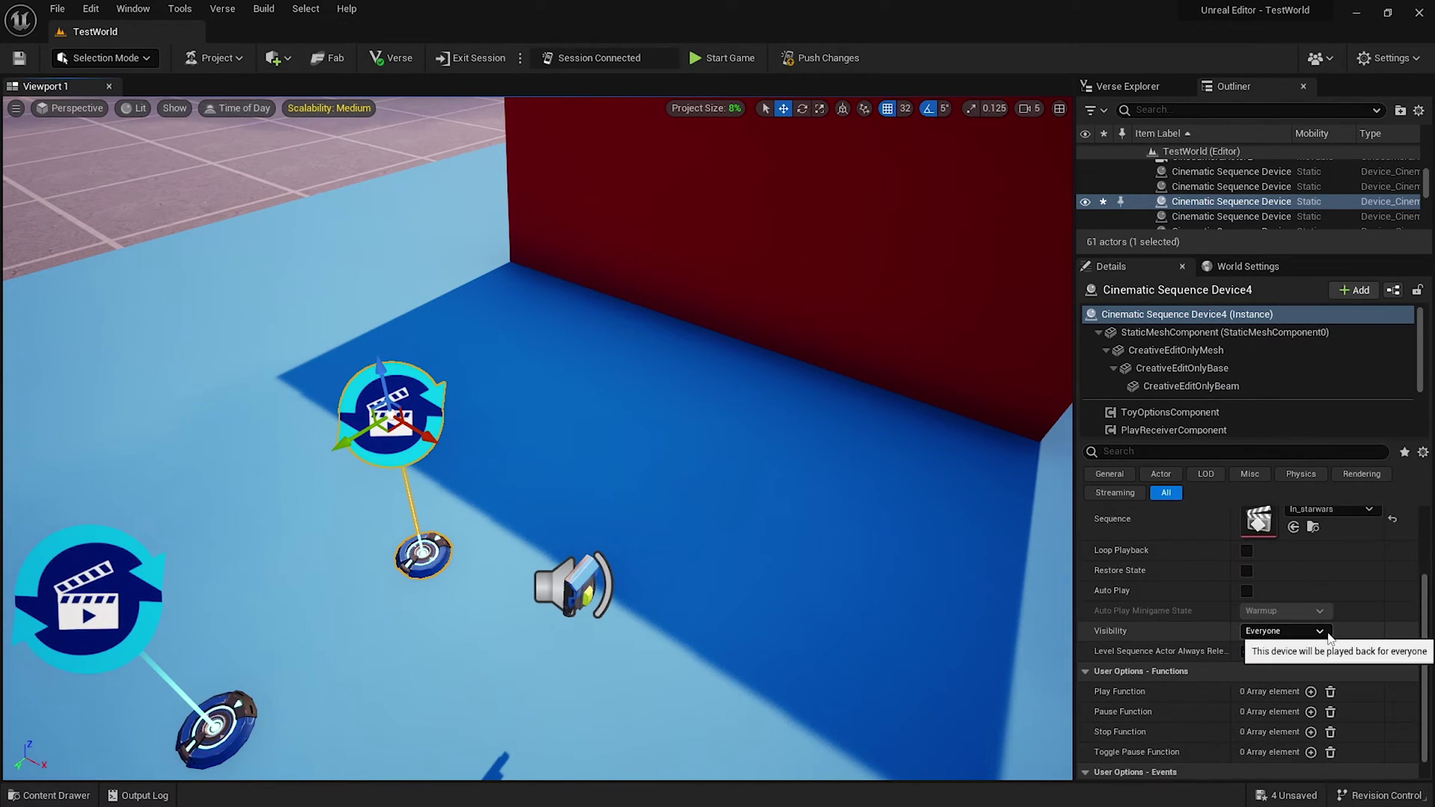
Add a Play Function trigger to the device and select Button4 in the level.
scroll(1329, 636, down, 1)
click(1310, 668)
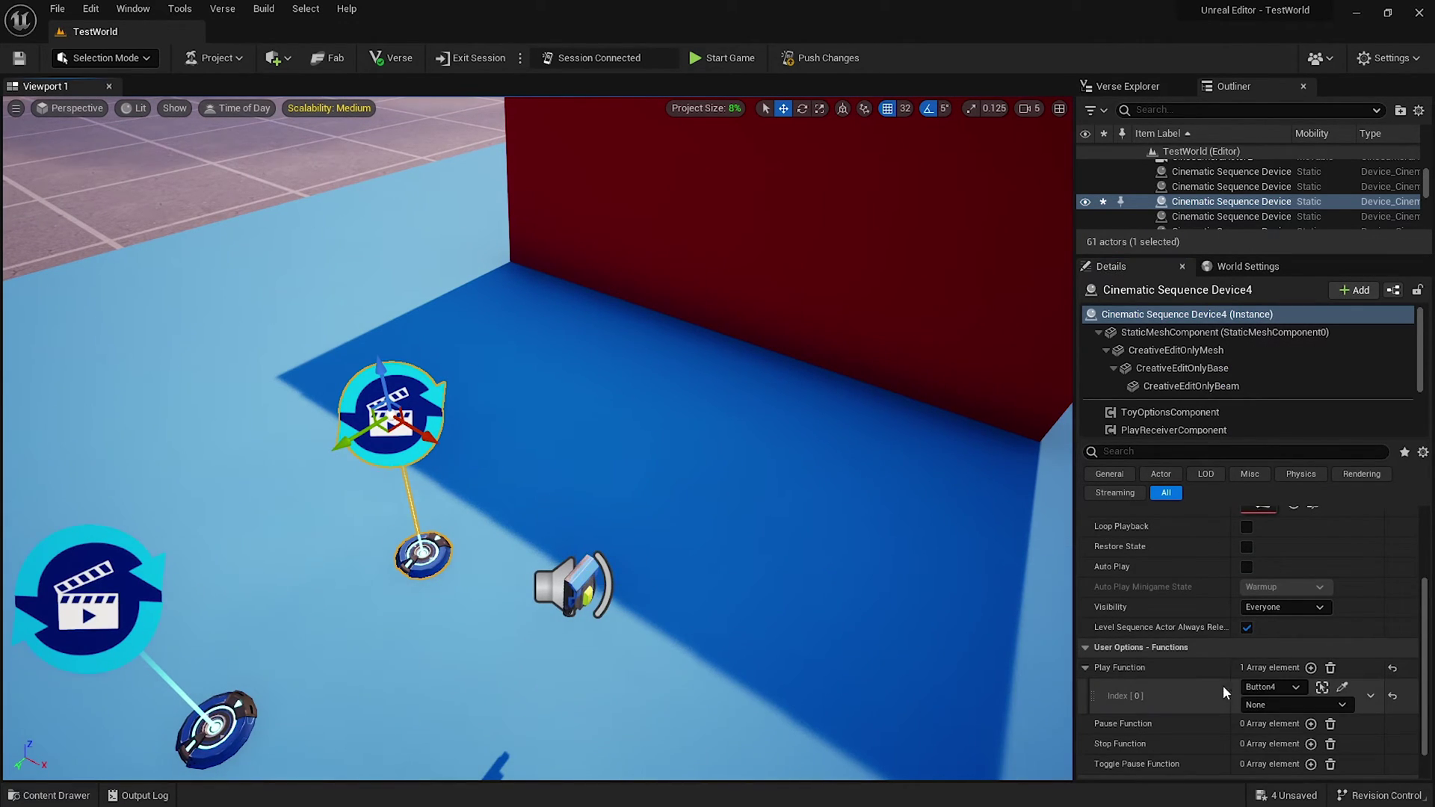
click(607, 586)
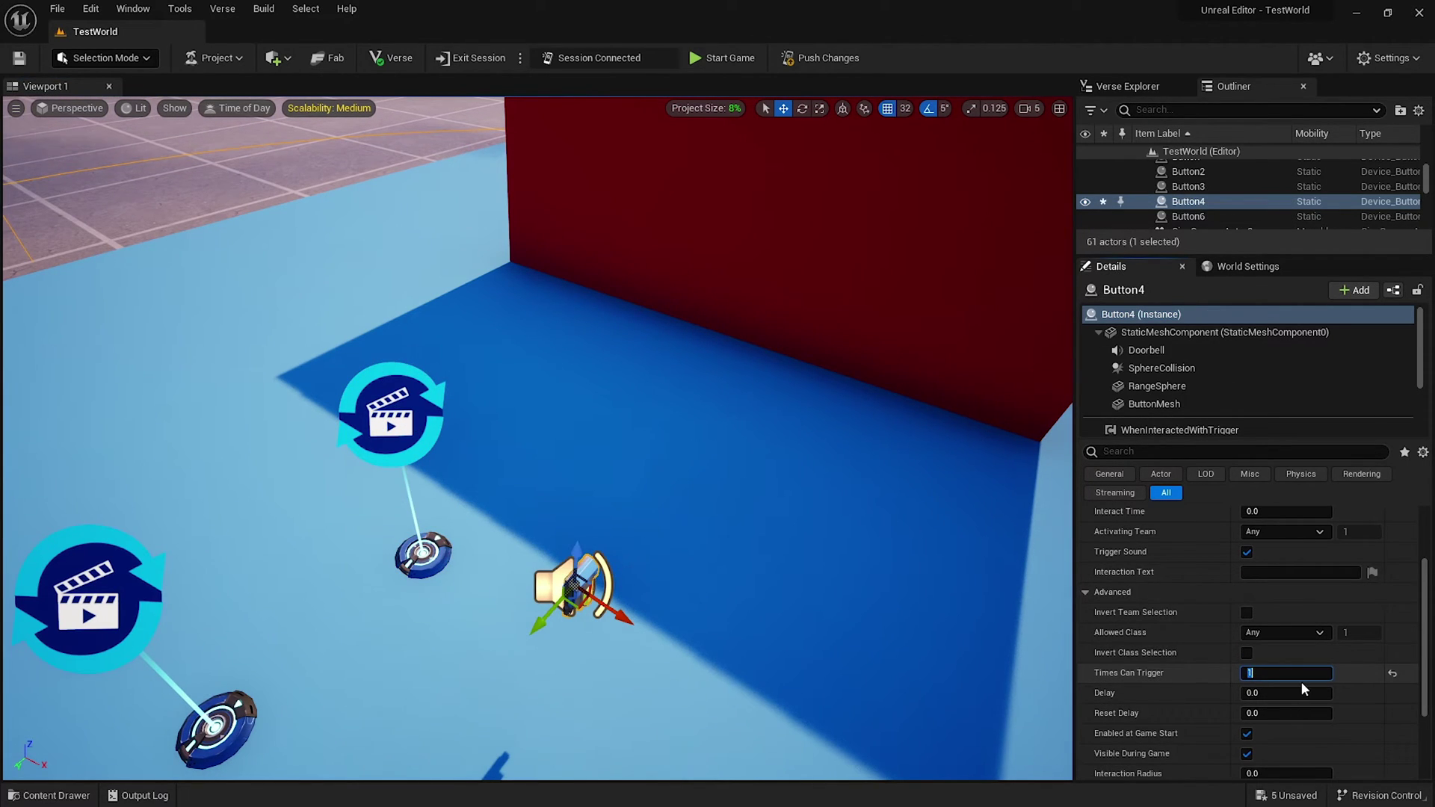
right_drag(607, 498, 607, 498)
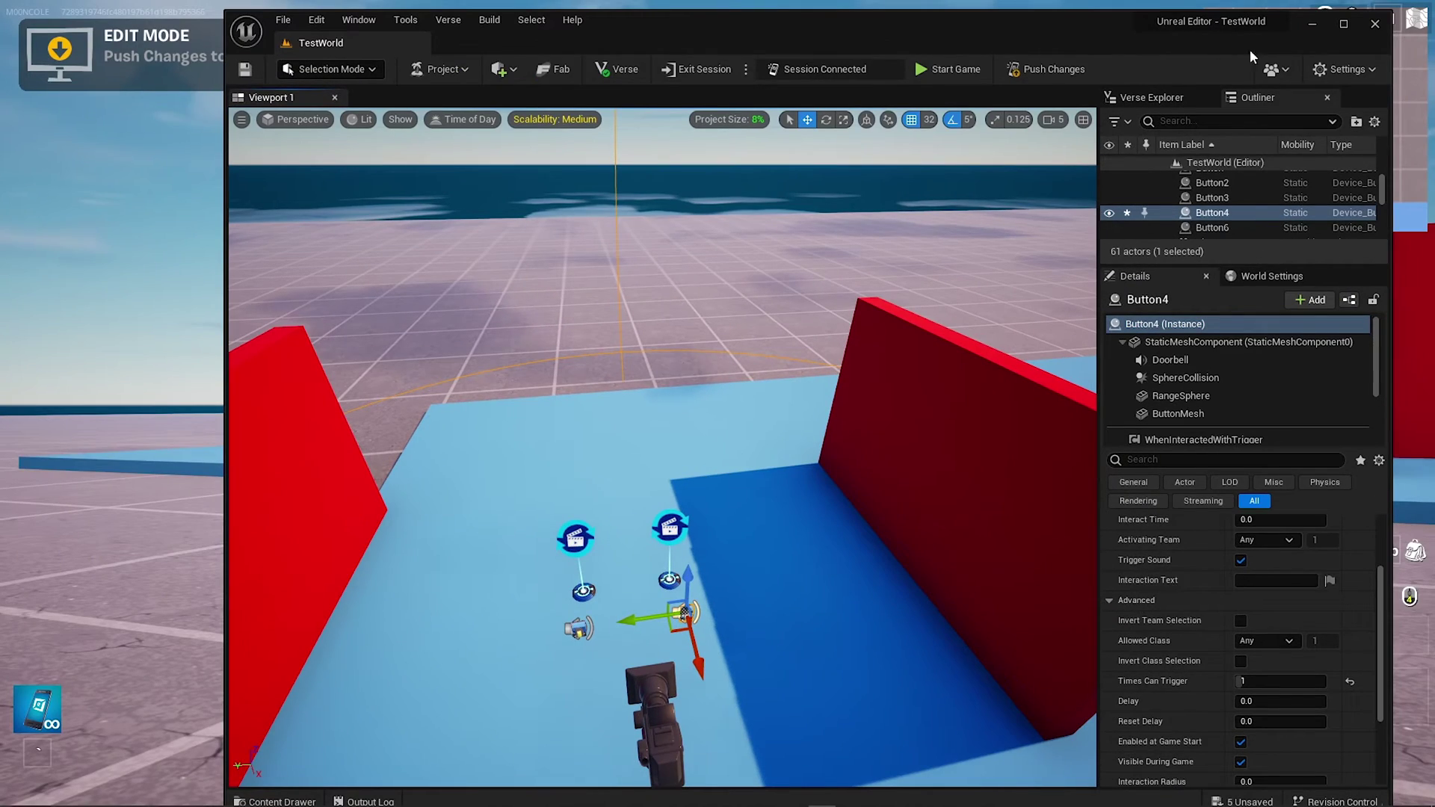
Save all changes with Ctrl+S, then walk in the playtest to view both wall buttons.
double_click(1249, 49)
key(ctrl+s)
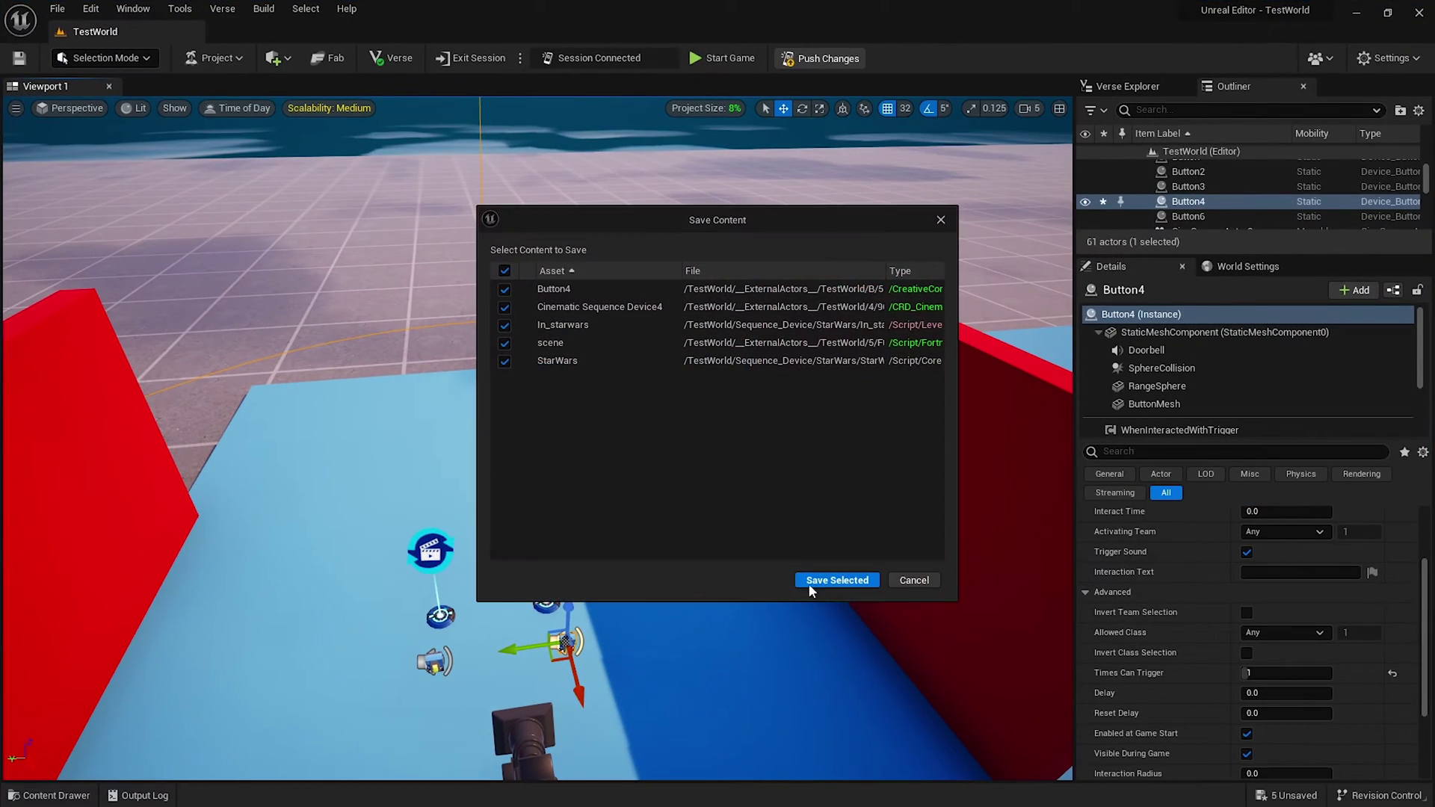
click(815, 583)
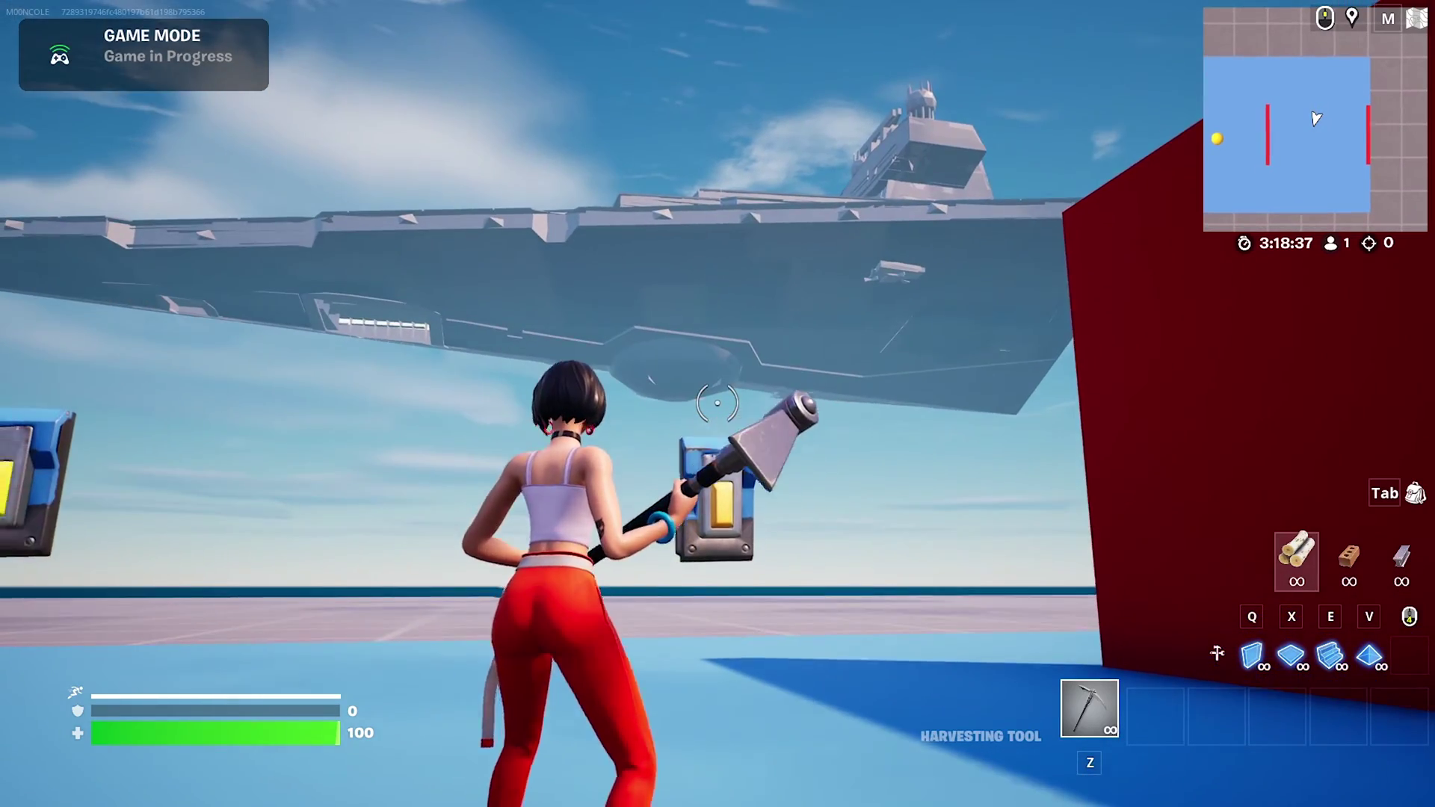
key(s)
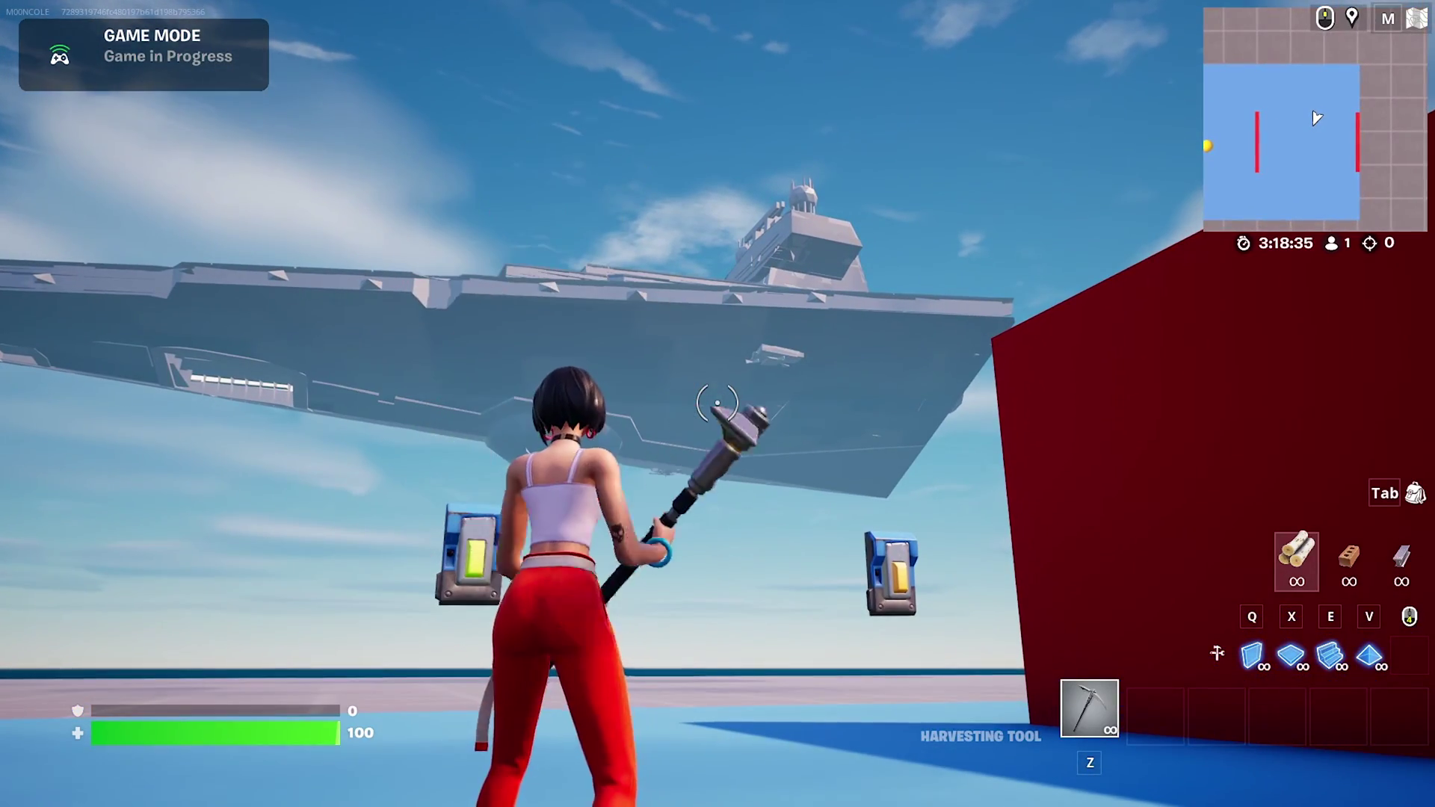
key(w)
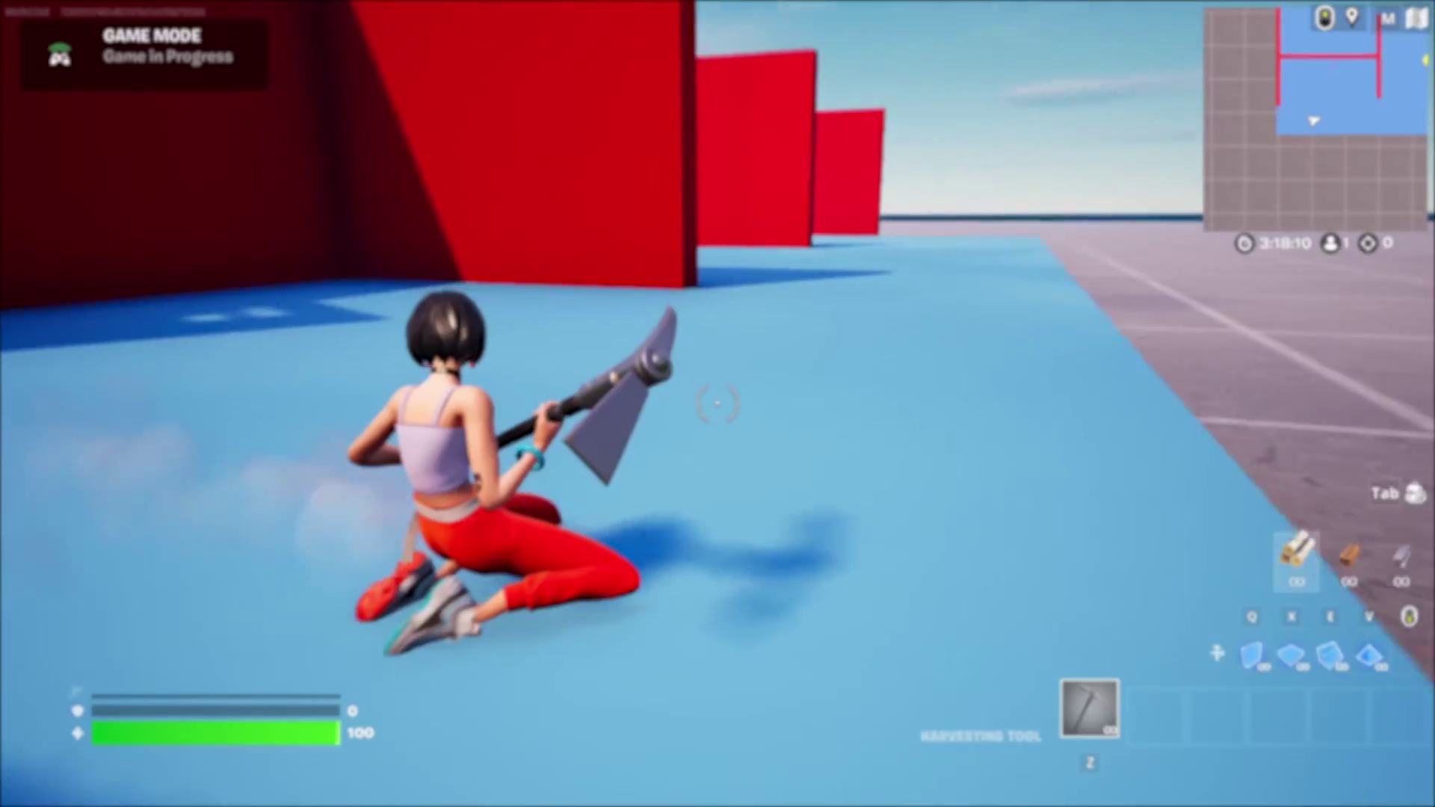
Run to the red walls, confirm the sphere is green, then slide toward the silver car.
key(w)
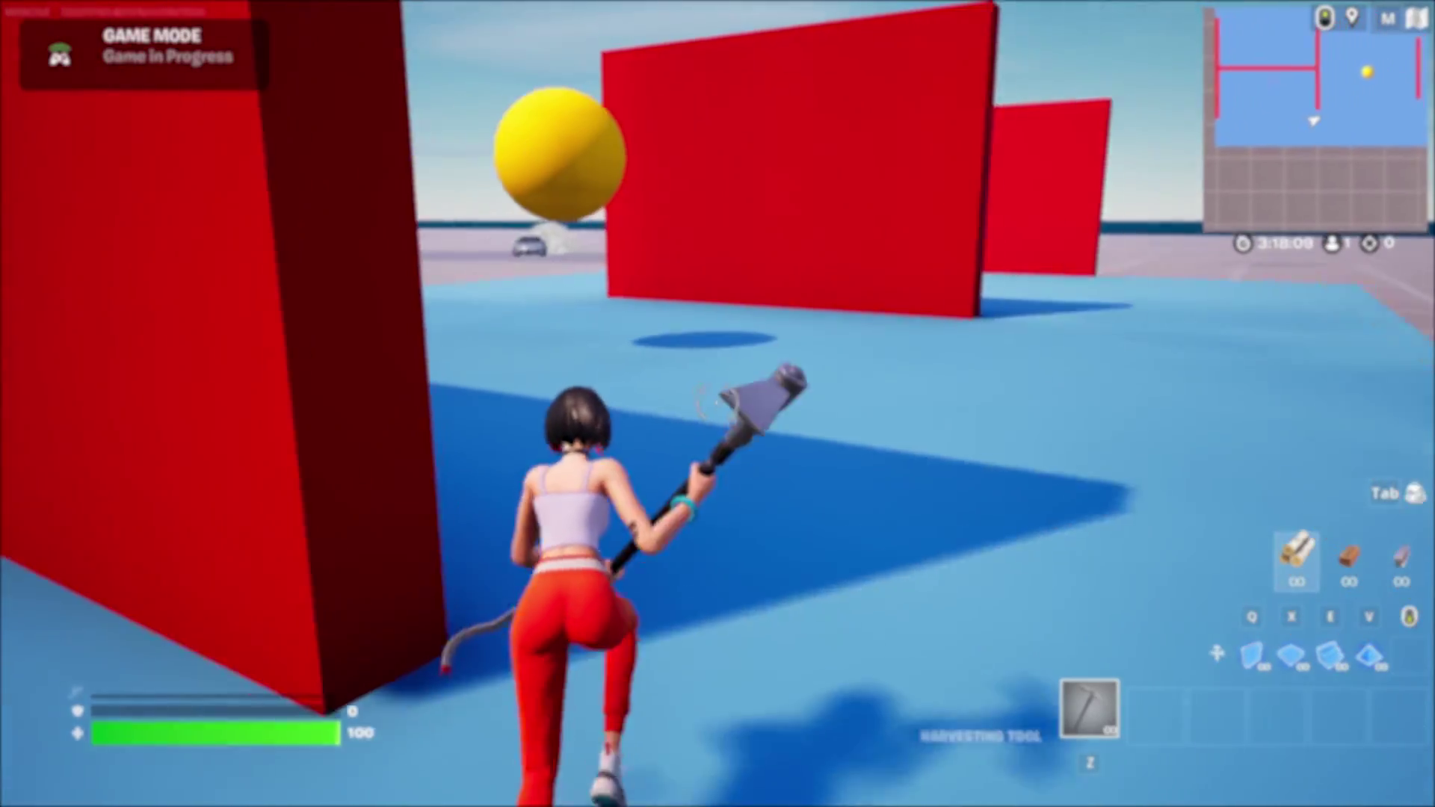
key(w)
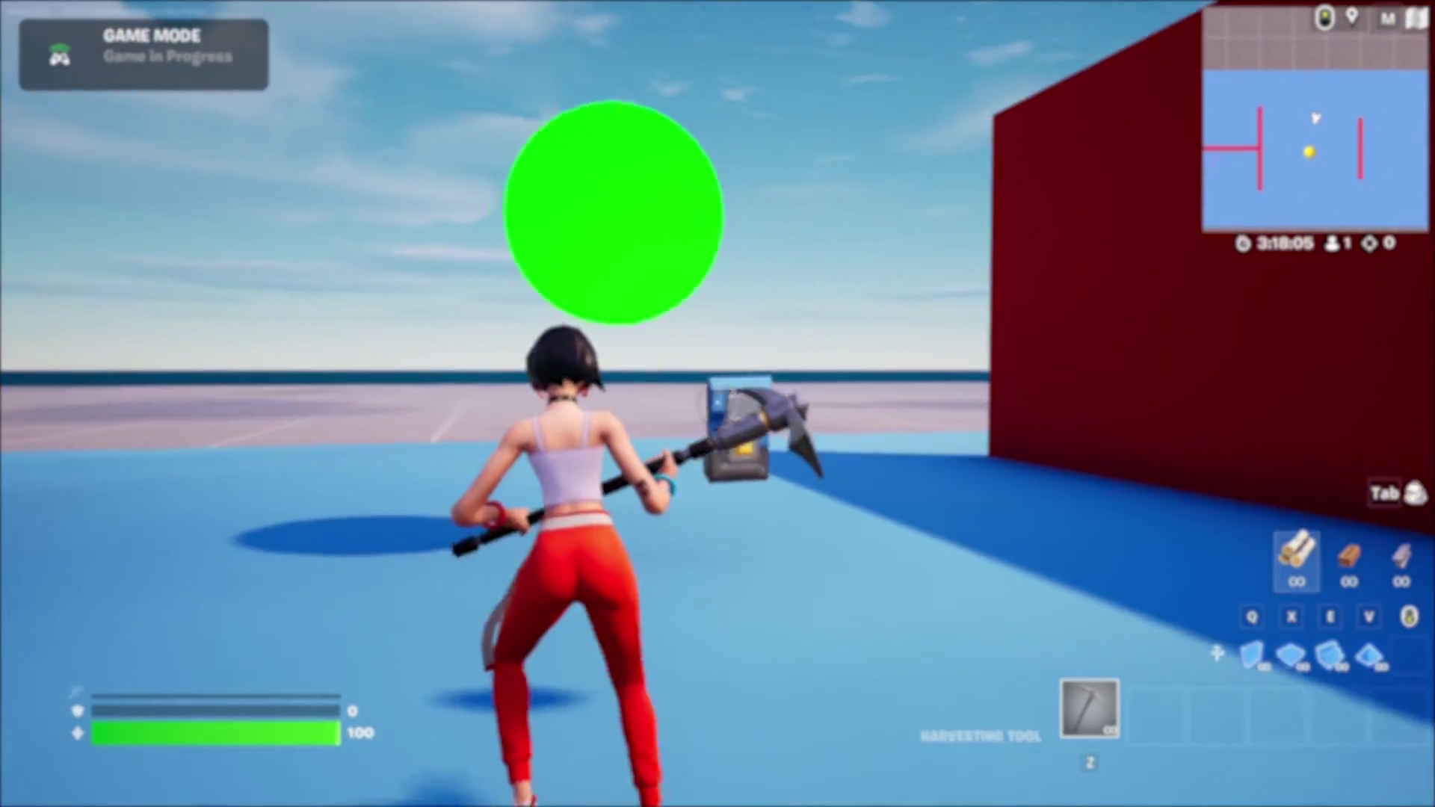
click(718, 404)
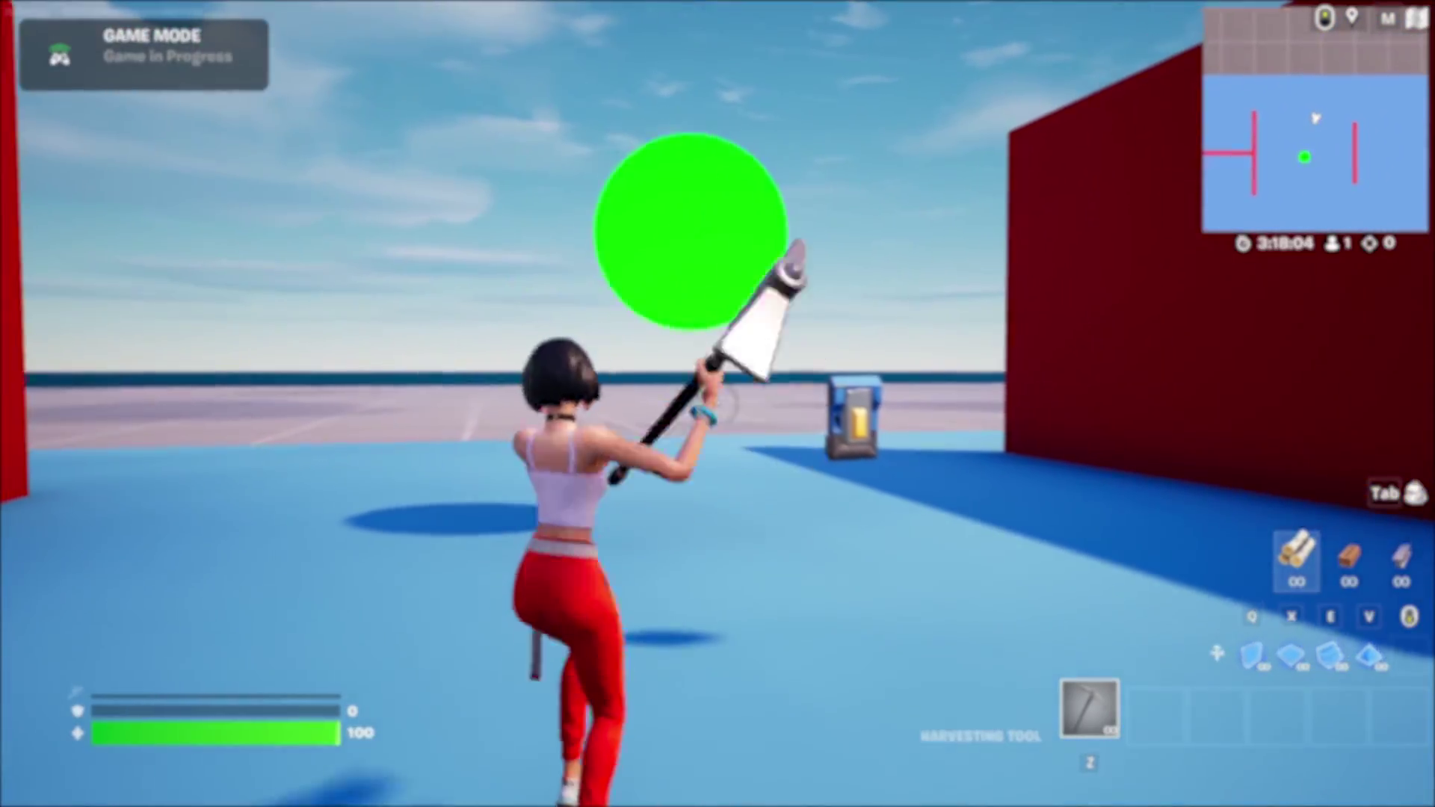
key(w)
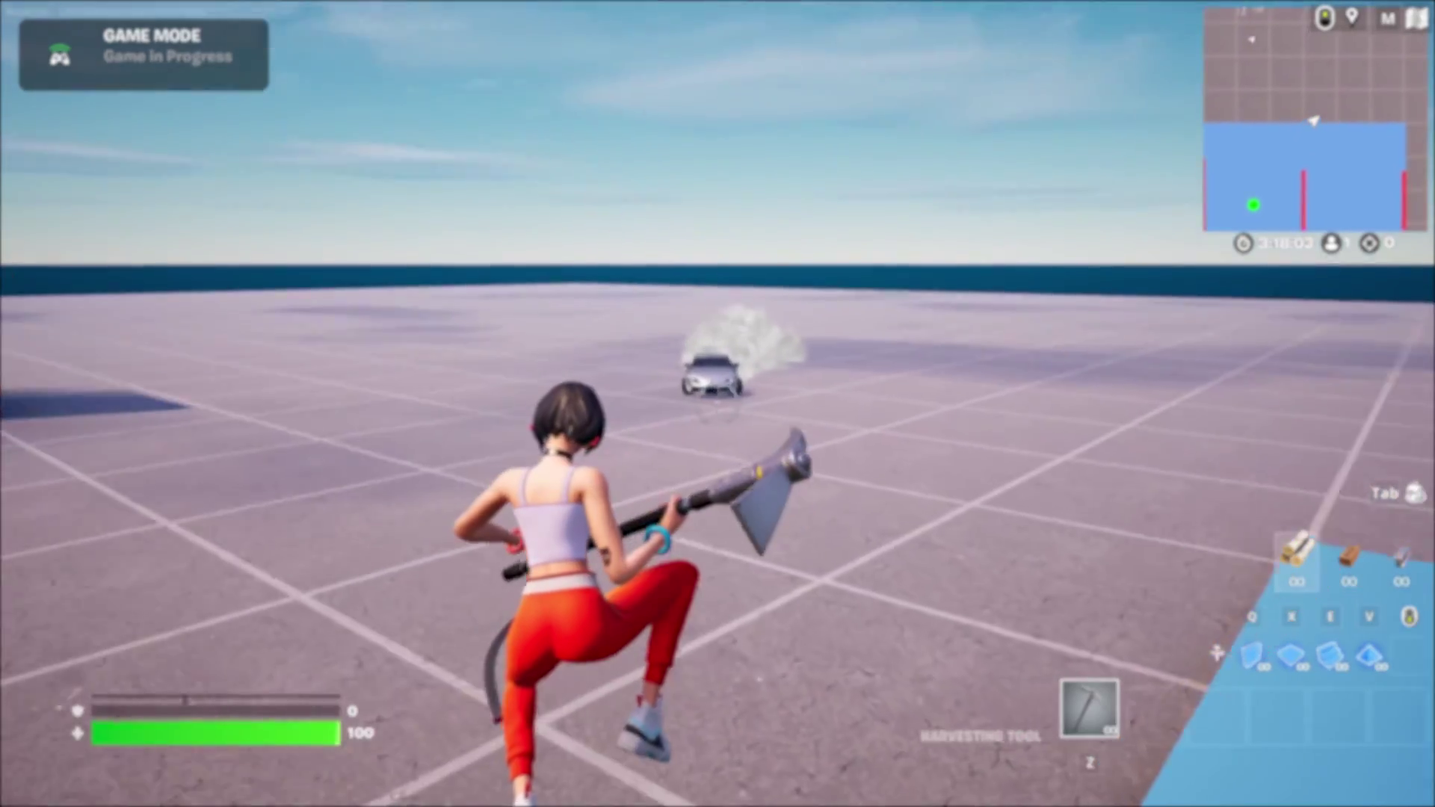
key(ctrl)
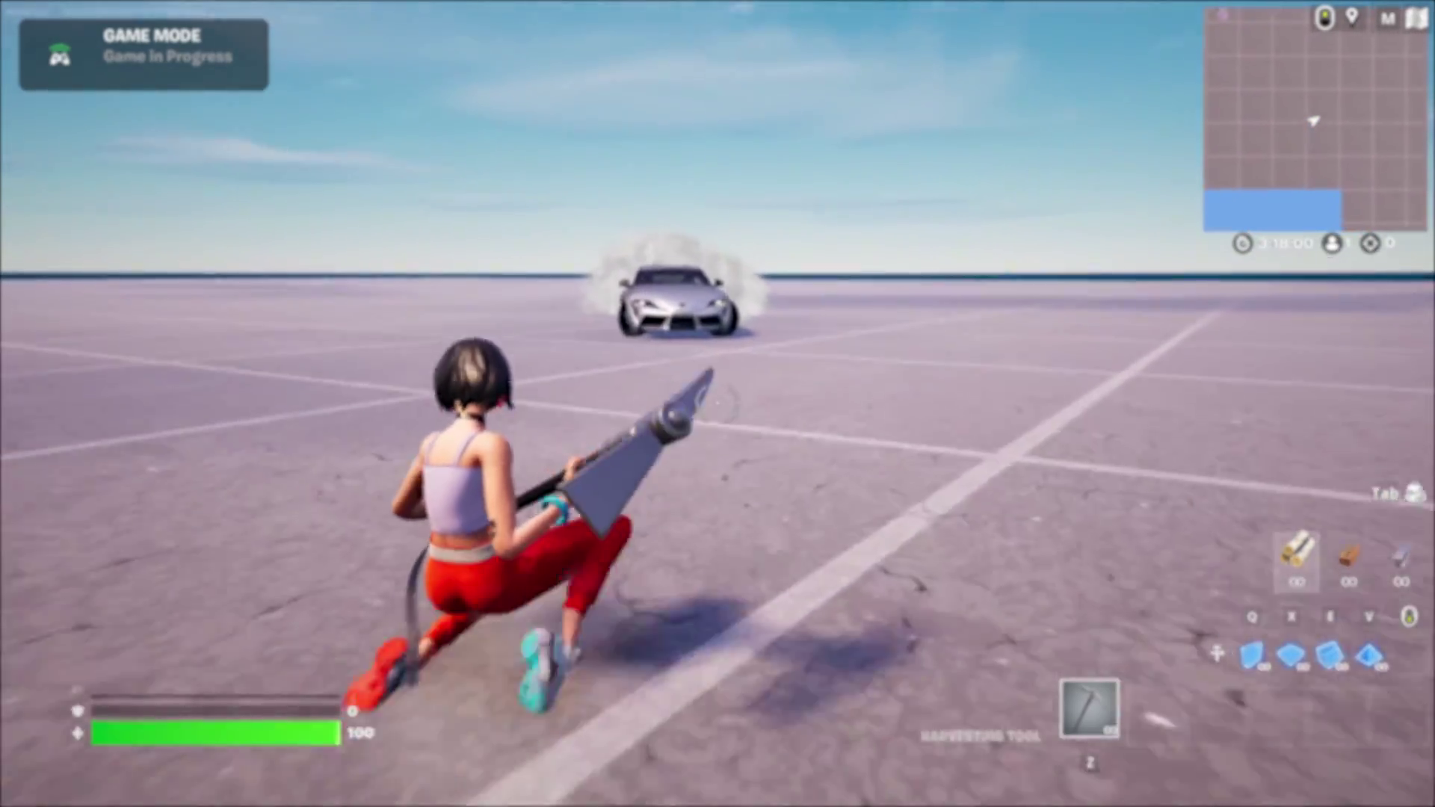